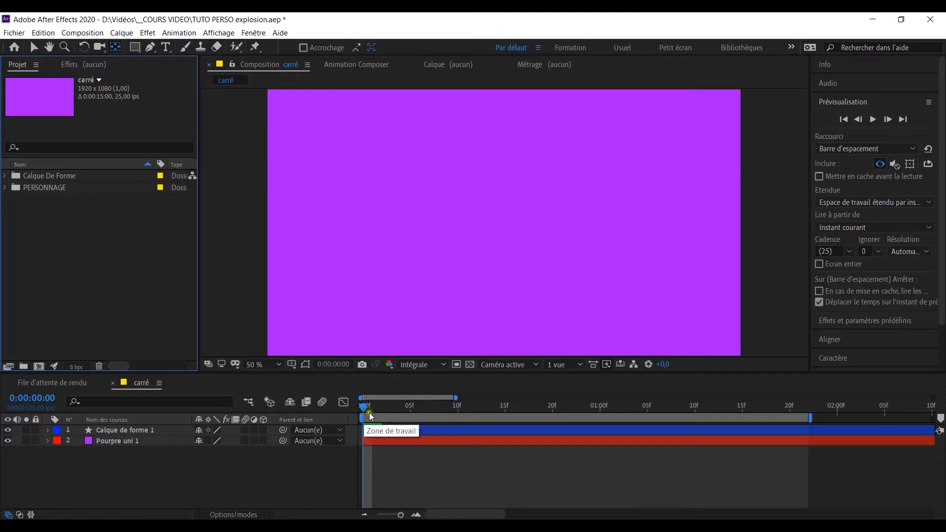
Create a new 1920 x 1080, 25 fps, 10-second composition named "le serpent qui se mange la queue"
mouse_move(362, 406)
mouse_down()
mouse_move(622, 443)
mouse_move(397, 436)
mouse_move(598, 466)
mouse_move(323, 443)
mouse_up()
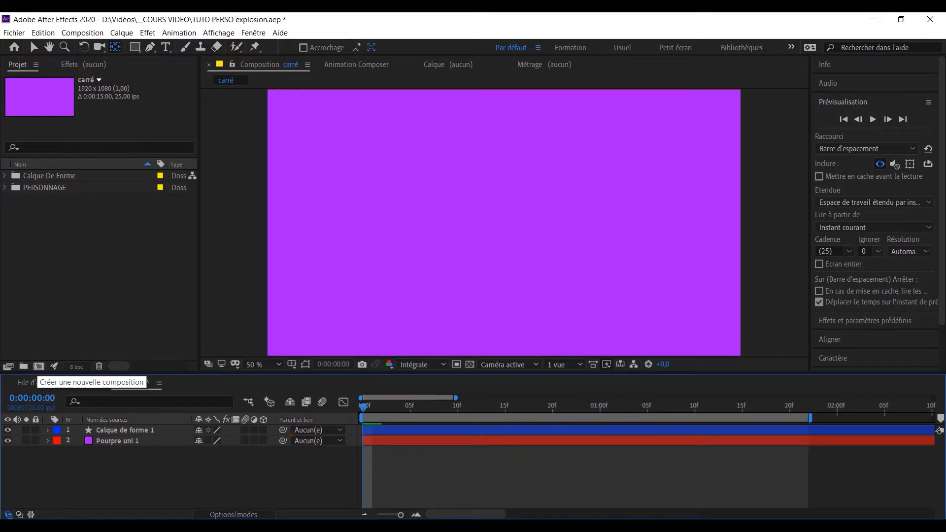
click(39, 366)
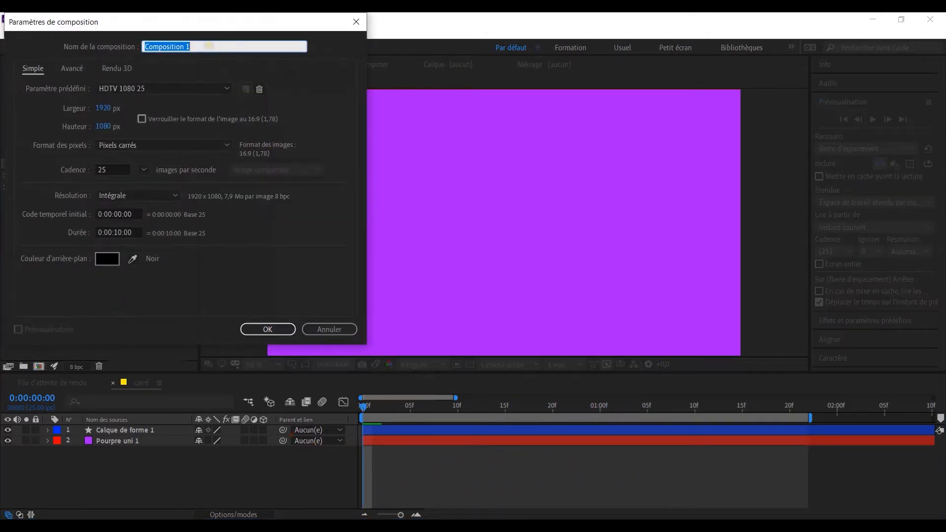
text(le serpent q)
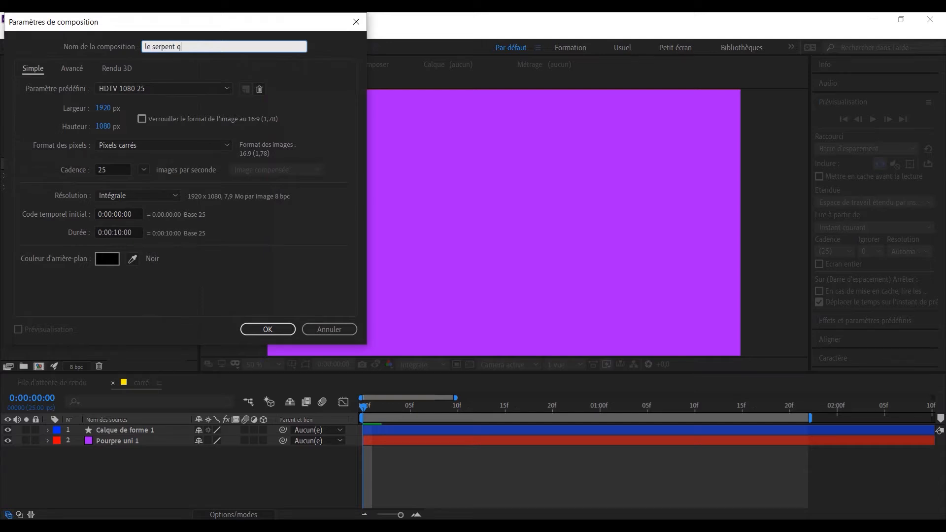
text(ui se mange la queeu)
key(BackSpace)
key(BackSpace)
text(ue)
click(252, 326)
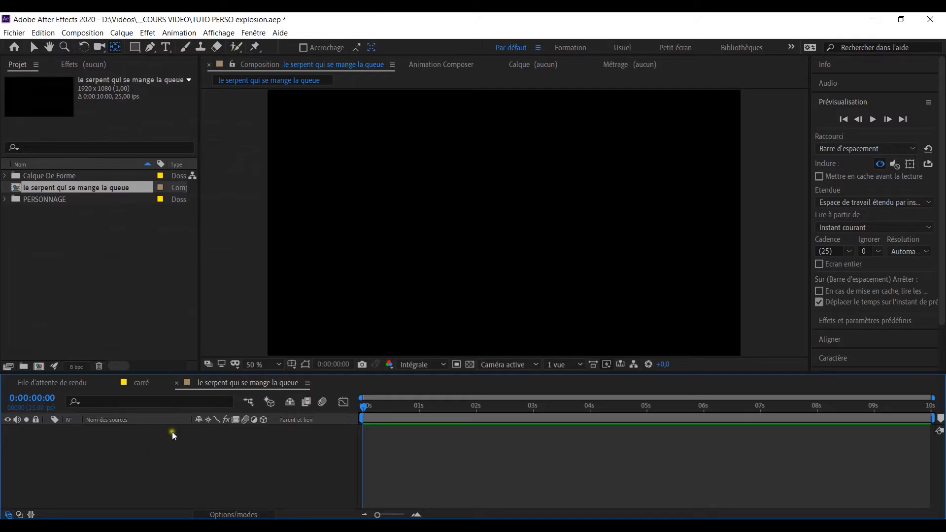
Activate the Rectangle tool and set its fill to none and its stroke to a solid colour
click(138, 49)
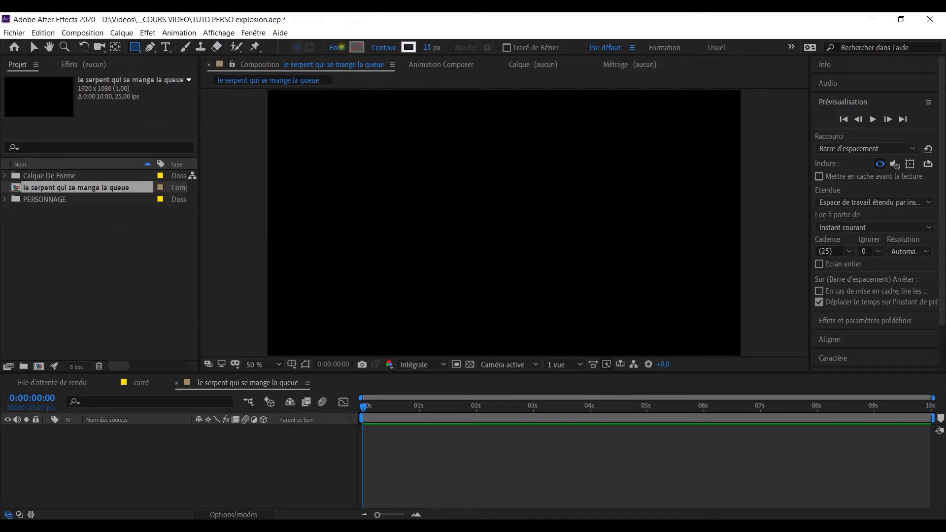
click(341, 47)
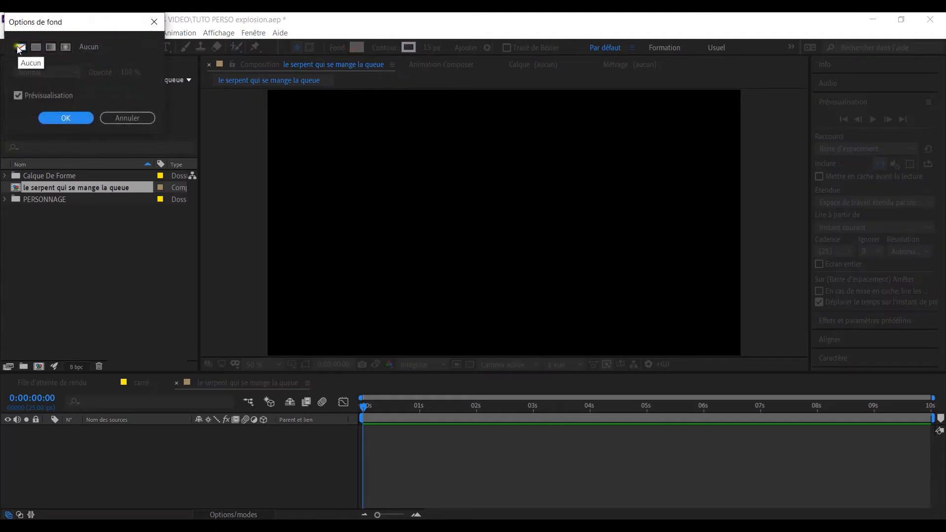
click(69, 117)
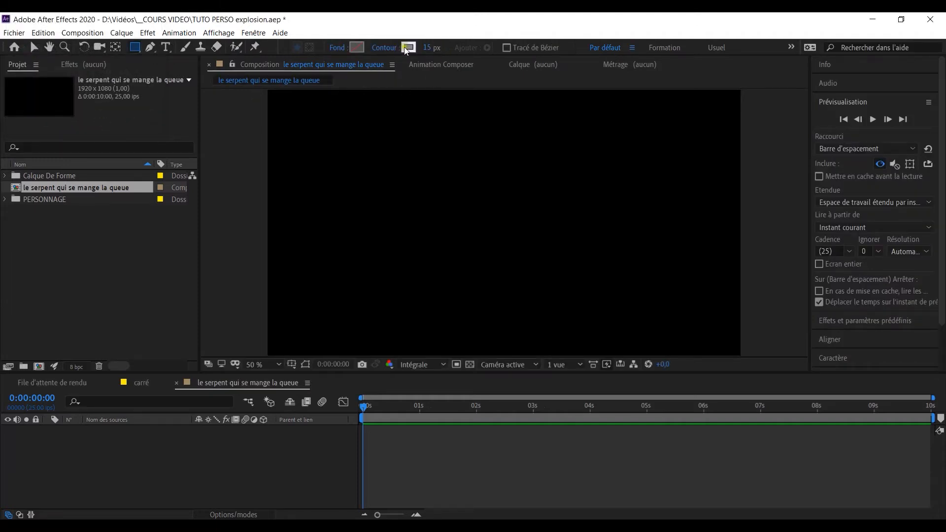
click(379, 50)
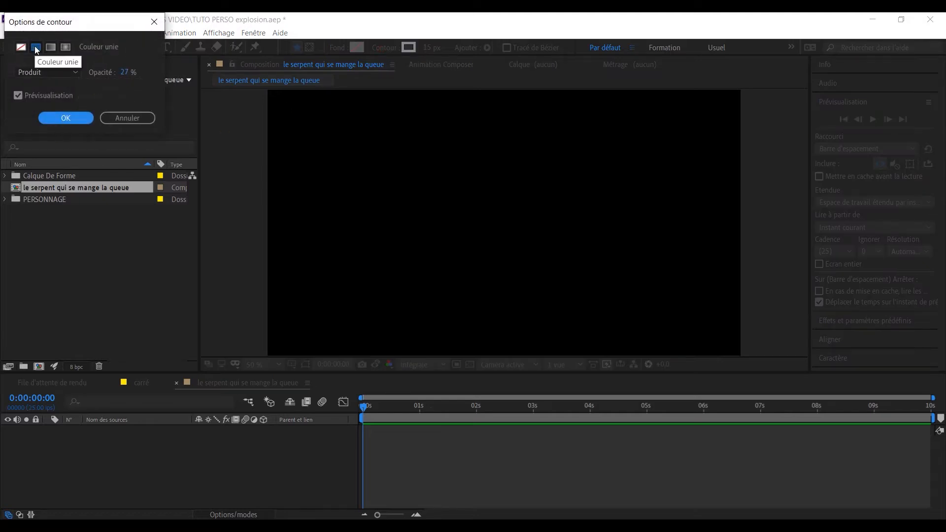
click(69, 118)
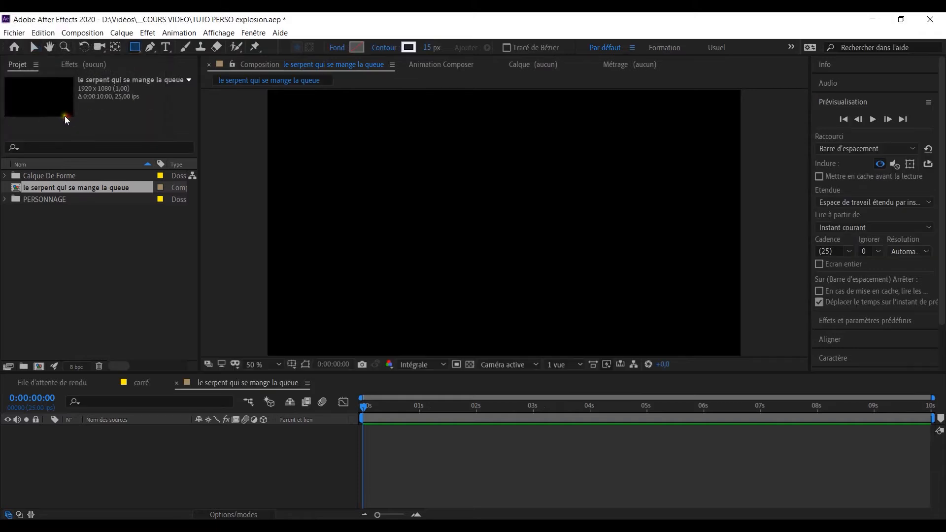
Set the shape stroke colour to a pinkish red, FB416A
click(407, 47)
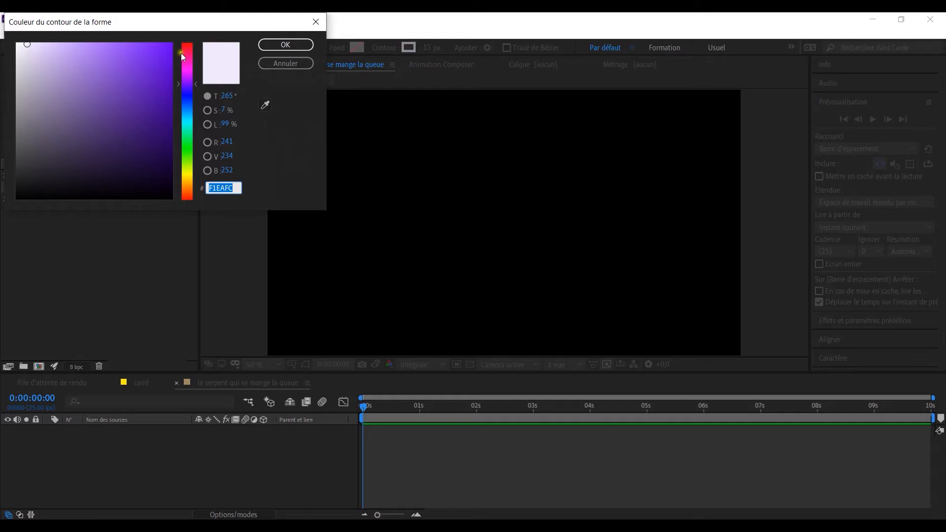
click(184, 49)
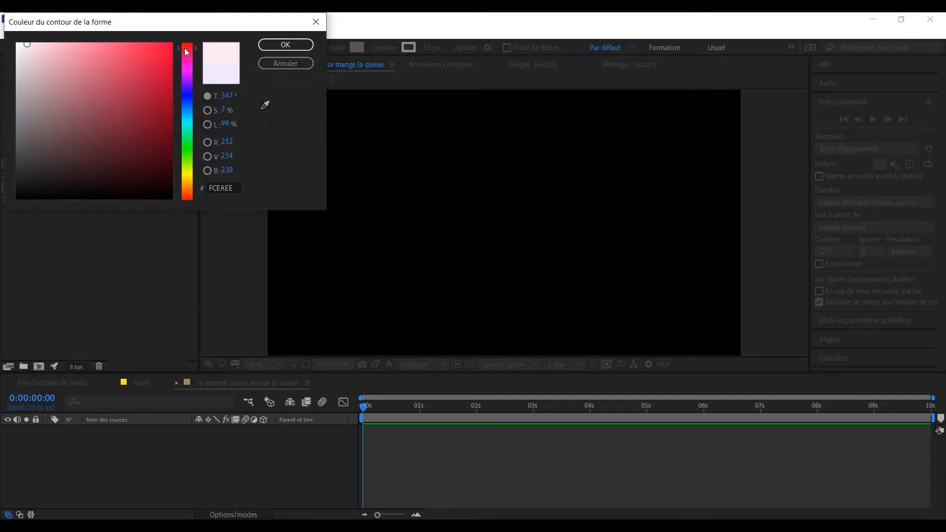
drag(141, 49, 132, 45)
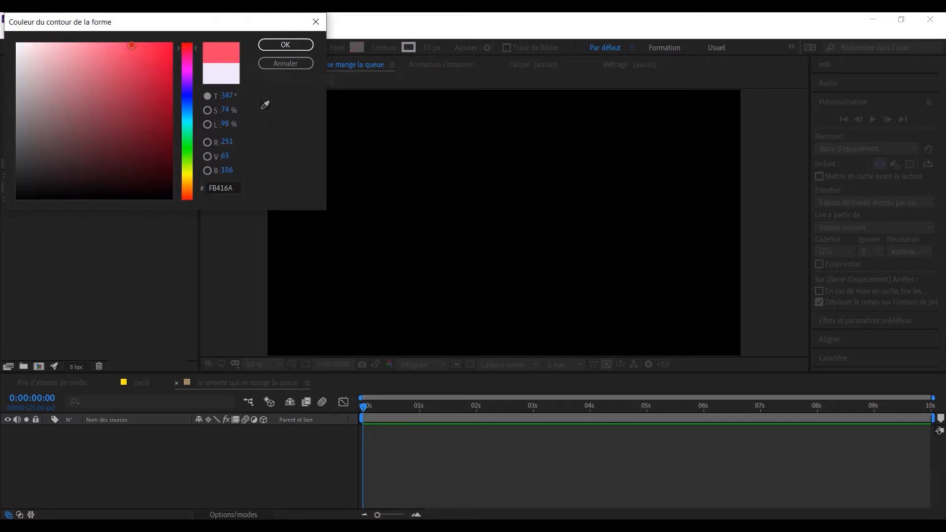
click(263, 46)
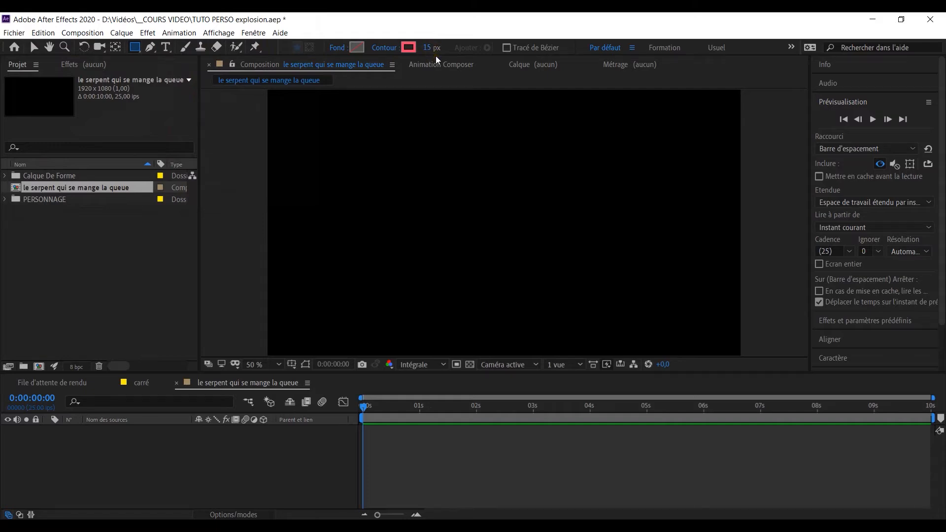
Create a rectangle shape layer filling the composition frame, and set its path size to 500 by 500 with the proportions unlinked
double_click(135, 47)
key(v)
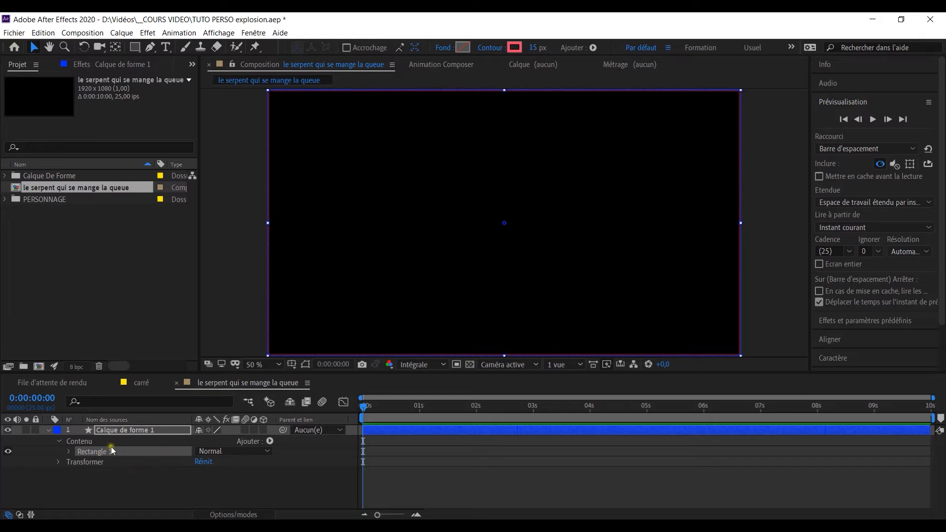
click(70, 450)
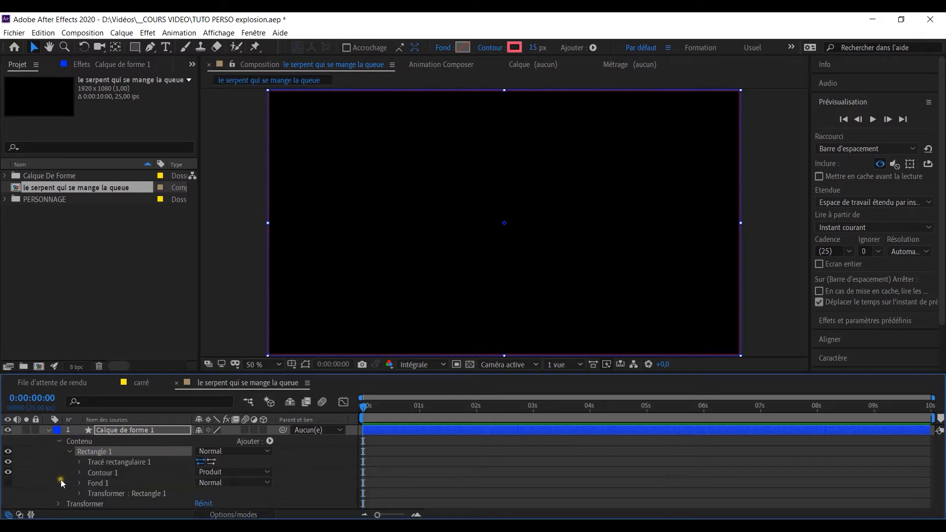
click(79, 461)
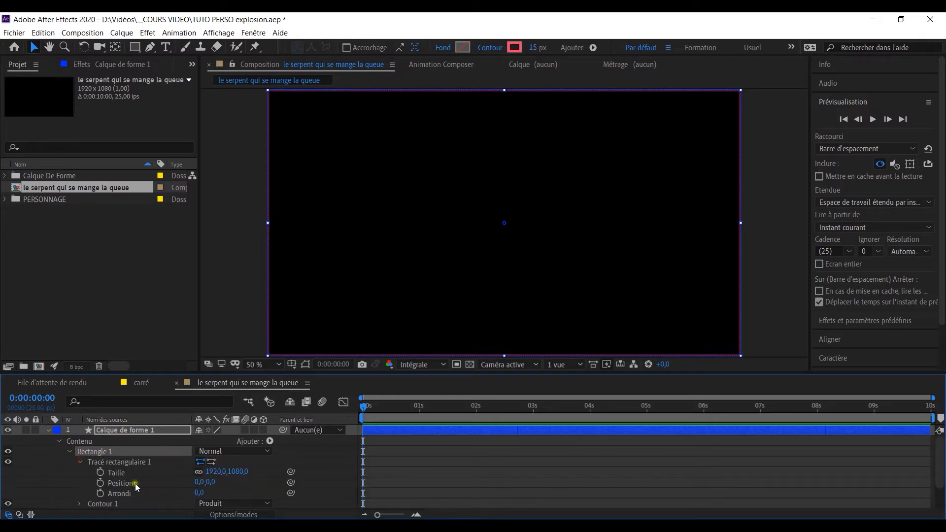
drag(217, 471, 2, 490)
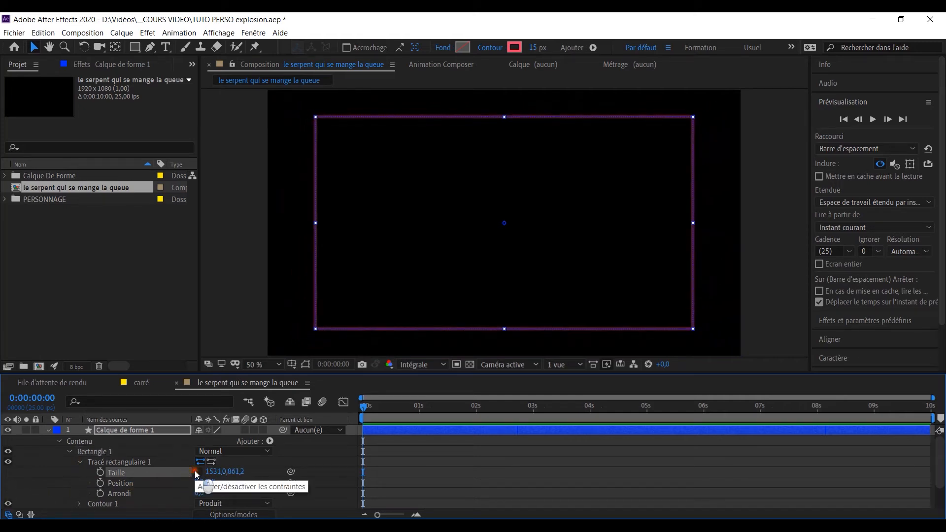
click(215, 471)
text(500)
key(Tab)
text(50)
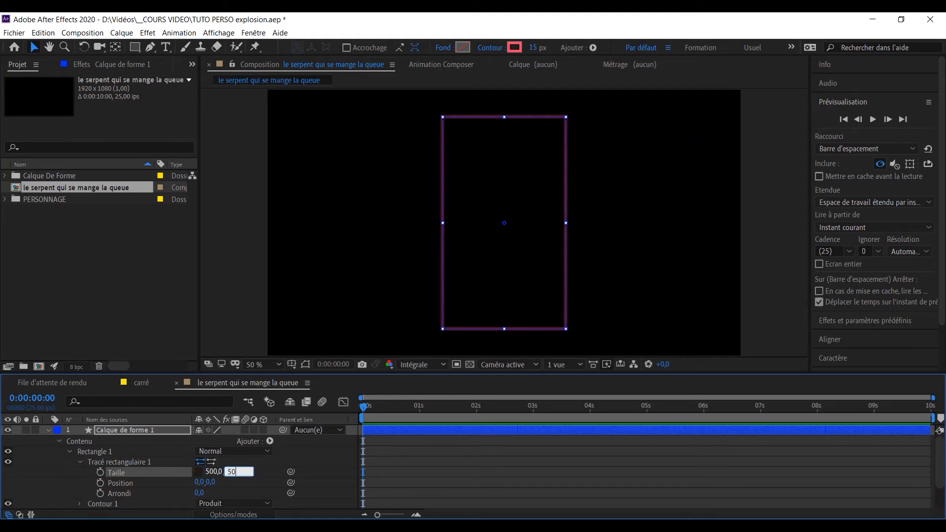
text(0)
key(Return)
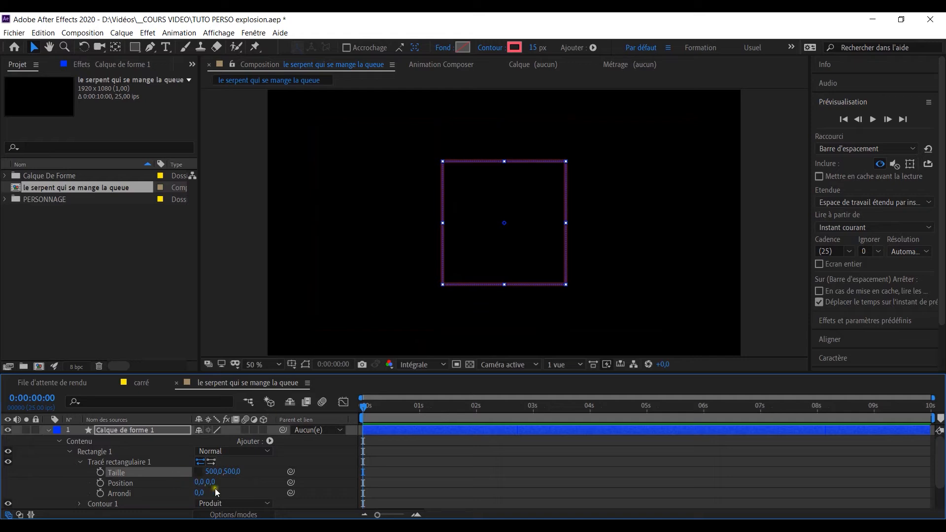
Round the rectangle's corners to about 106 and set its stroke width to 20 px
drag(199, 492, 270, 499)
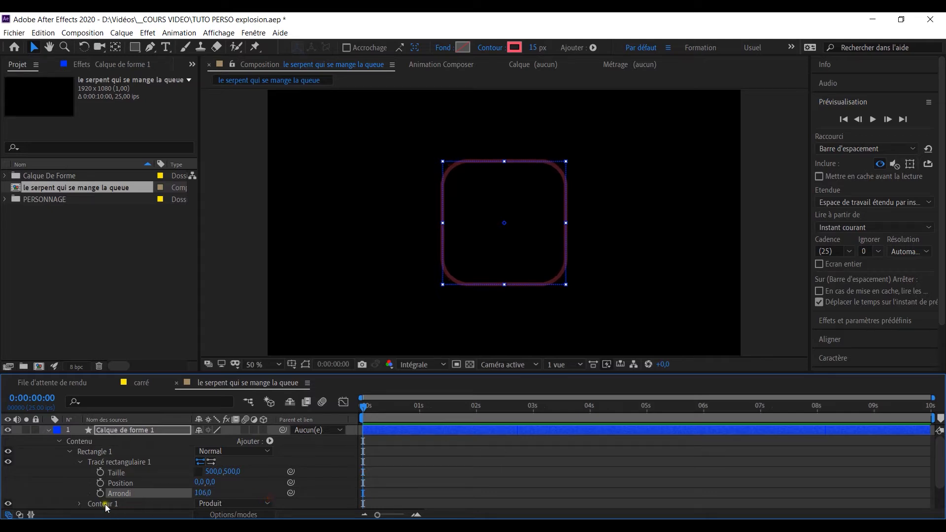
click(79, 462)
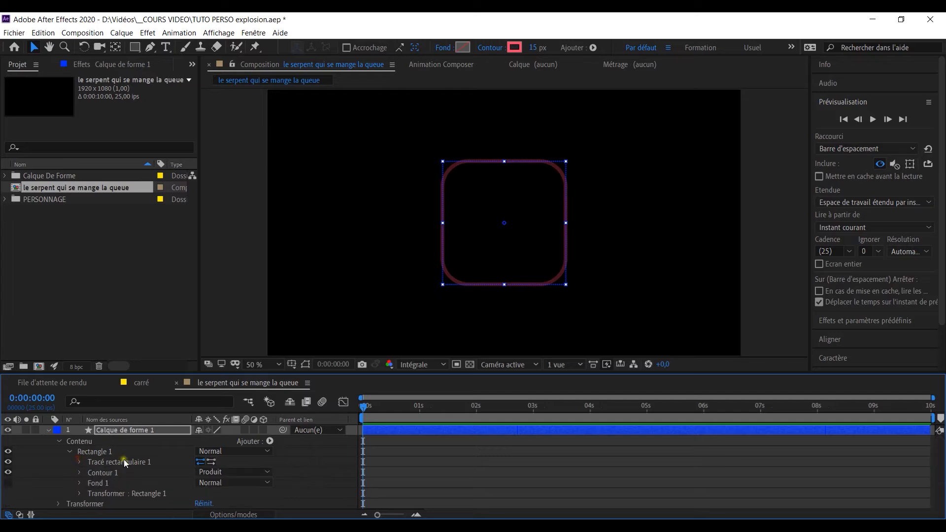
click(79, 472)
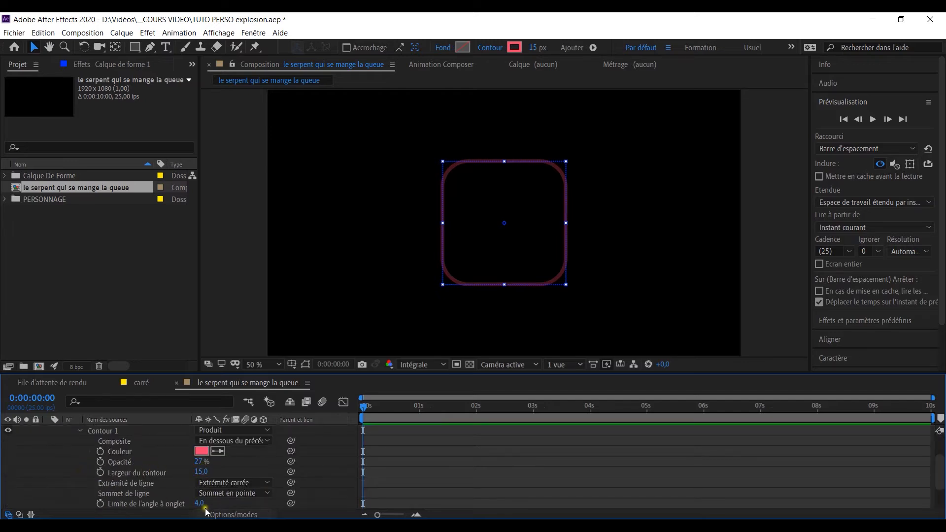
scroll(170, 477, down, 1)
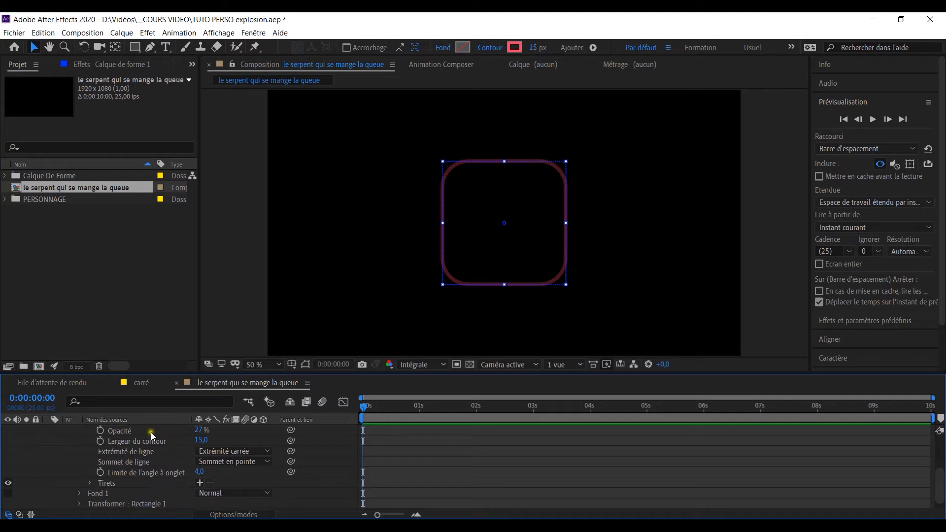
click(200, 440)
key(Return)
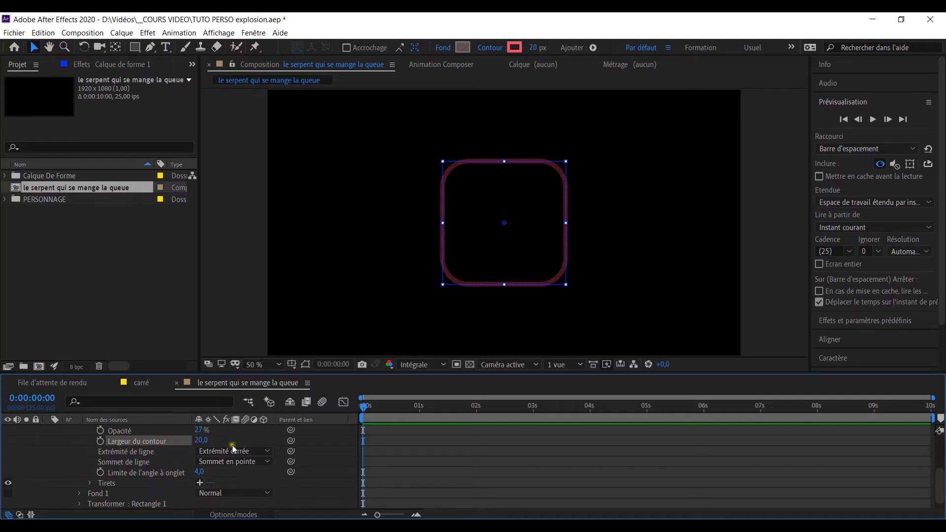
scroll(102, 460, up, 4)
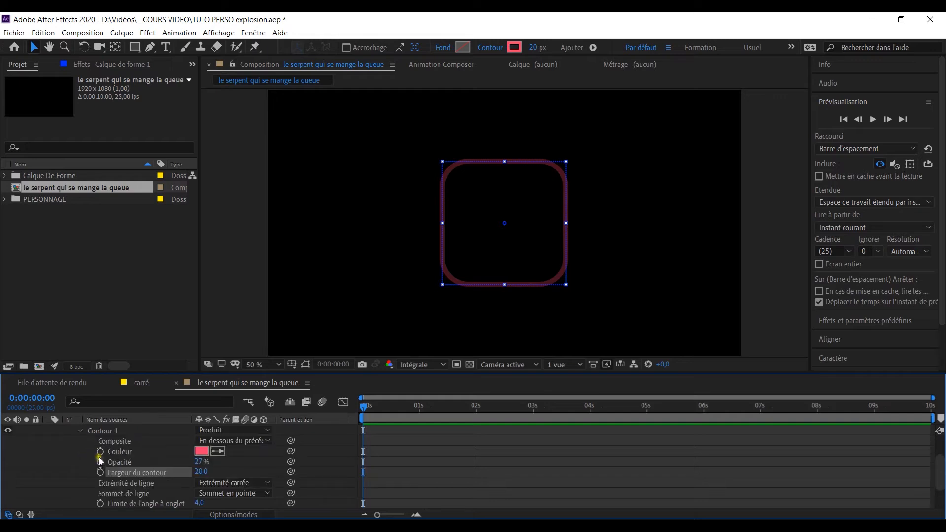
click(80, 471)
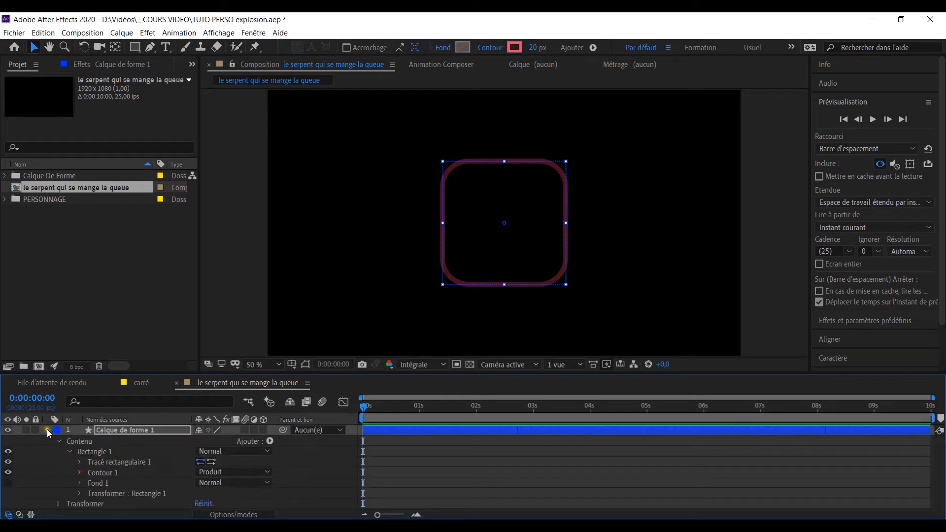
click(47, 430)
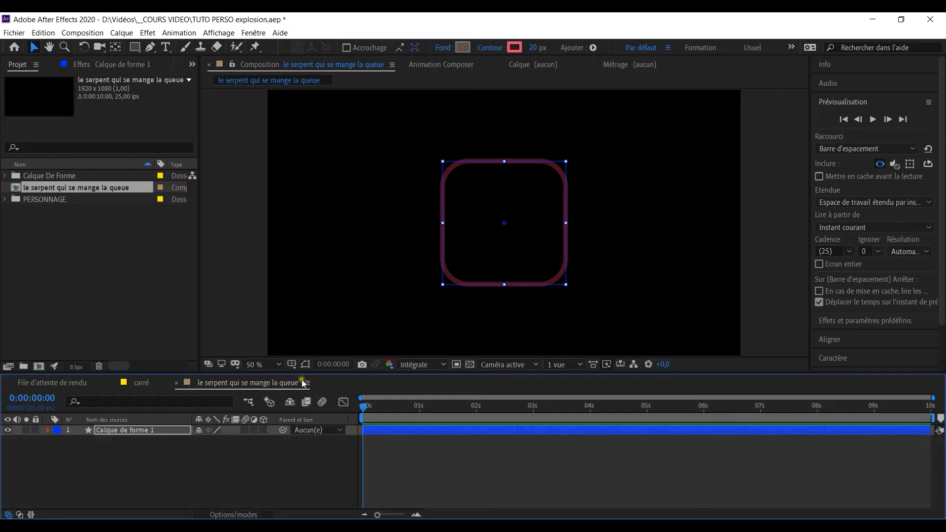
click(122, 468)
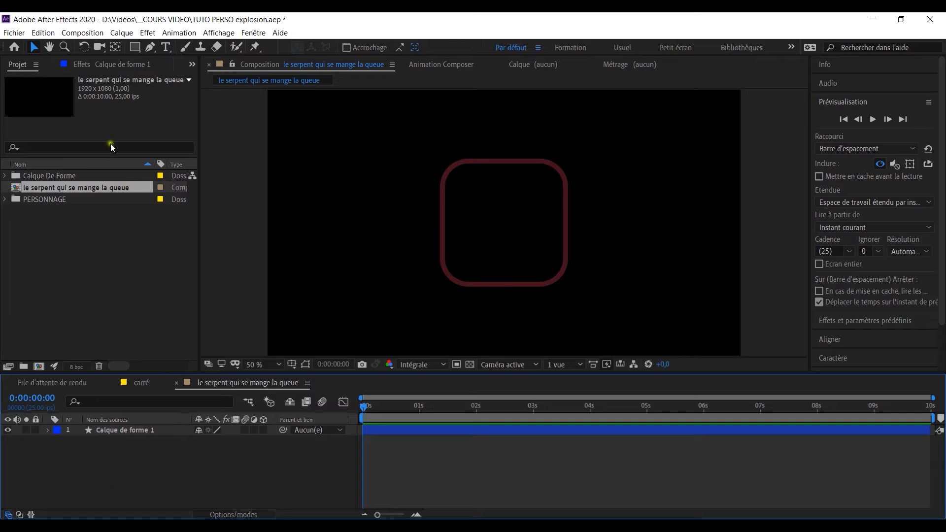
Create a composition-sized white (FFFFFF) solid layer and place it beneath the shape layer as a background
click(122, 32)
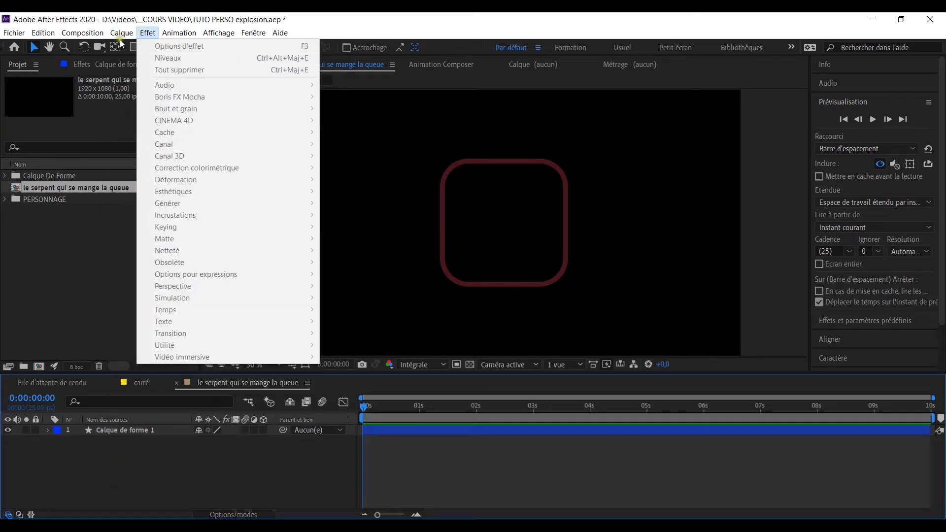
mouse_move(121, 32)
mouse_move(339, 47)
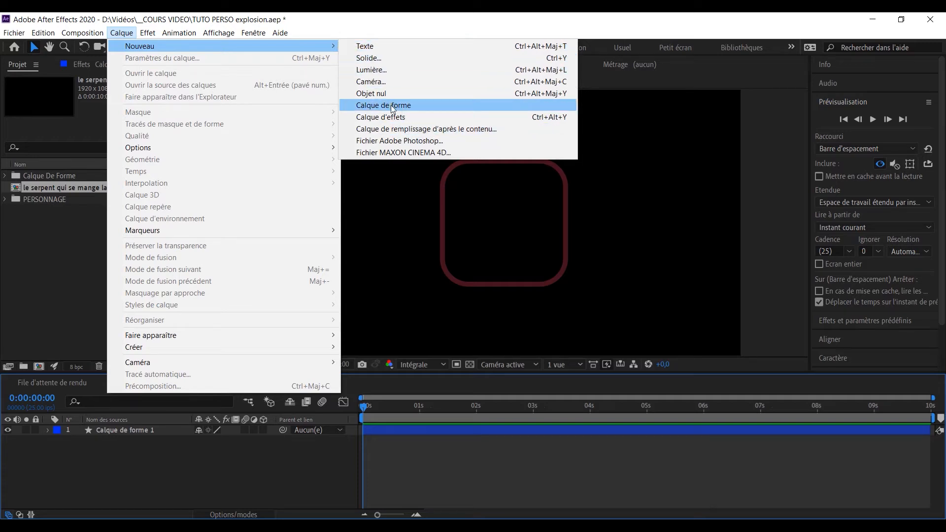
click(371, 58)
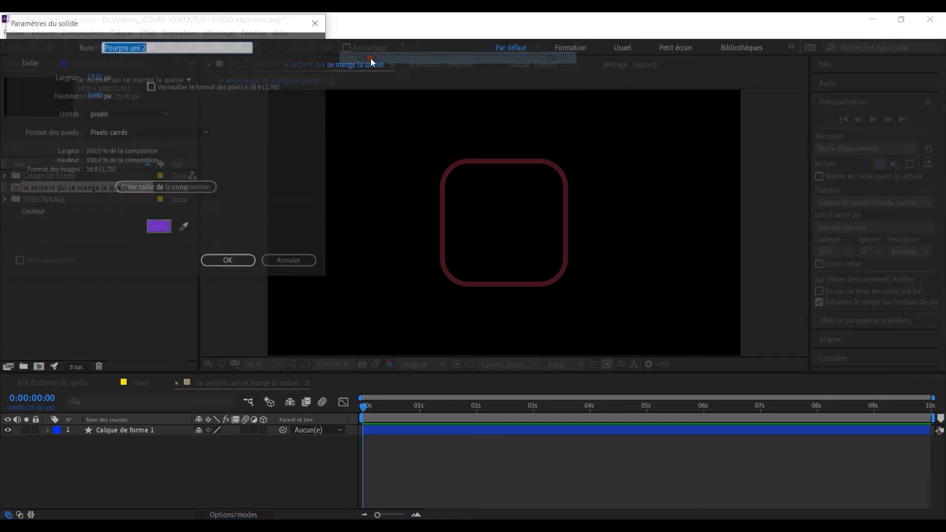
click(162, 229)
drag(54, 52, 9, 40)
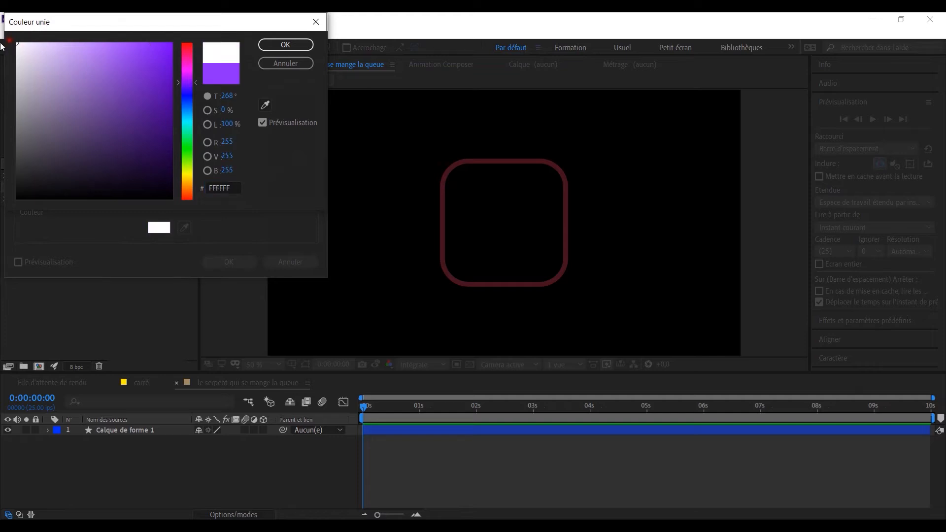
click(283, 46)
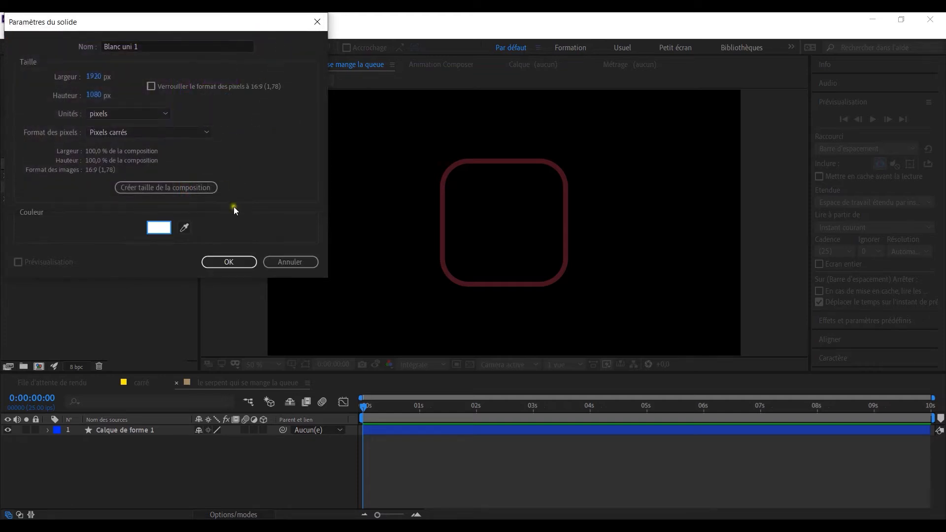
click(239, 261)
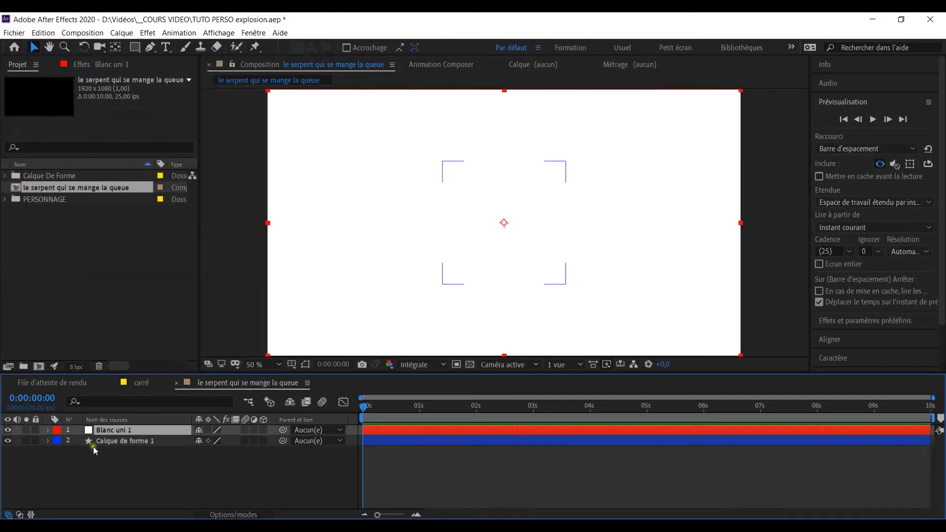
drag(118, 429, 121, 456)
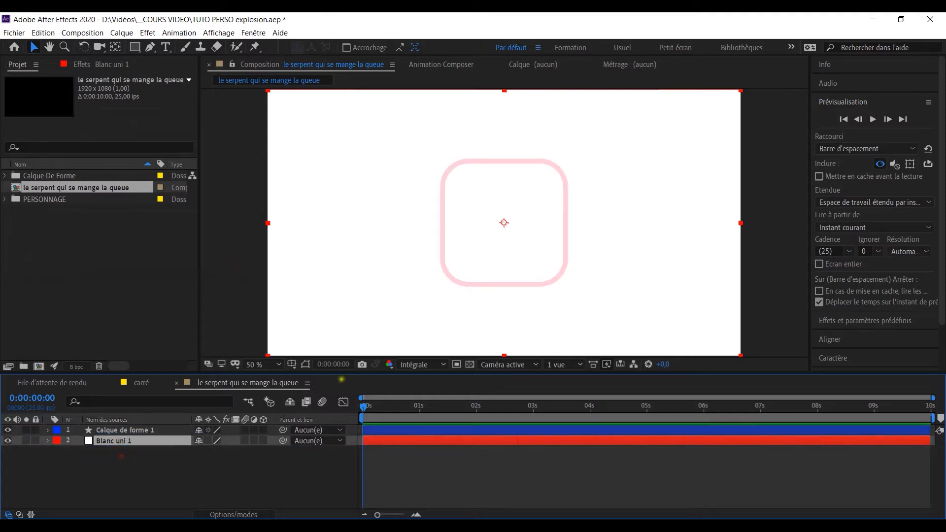
Set the opacity of the rectangle's stroke (Contour 1) to 100%
click(119, 428)
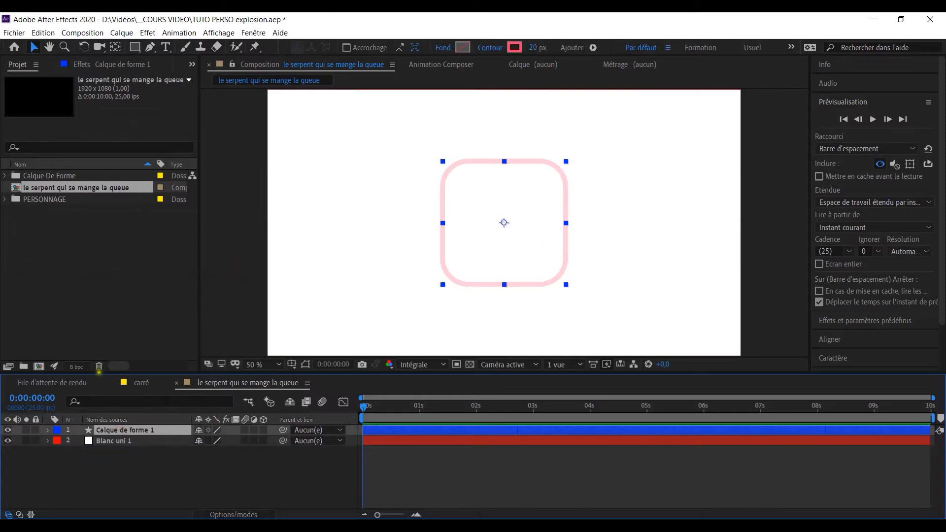
click(47, 430)
scroll(114, 457, down, 1)
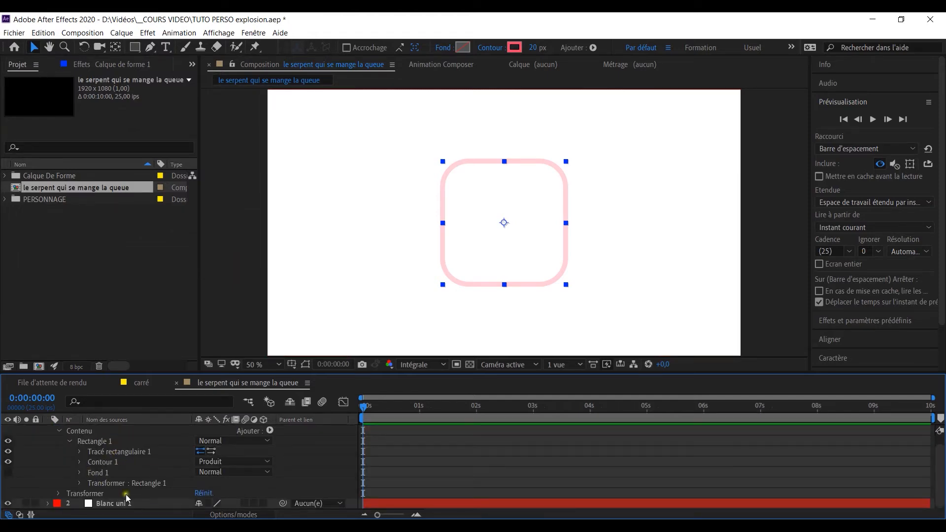
click(79, 483)
scroll(149, 460, down, 2)
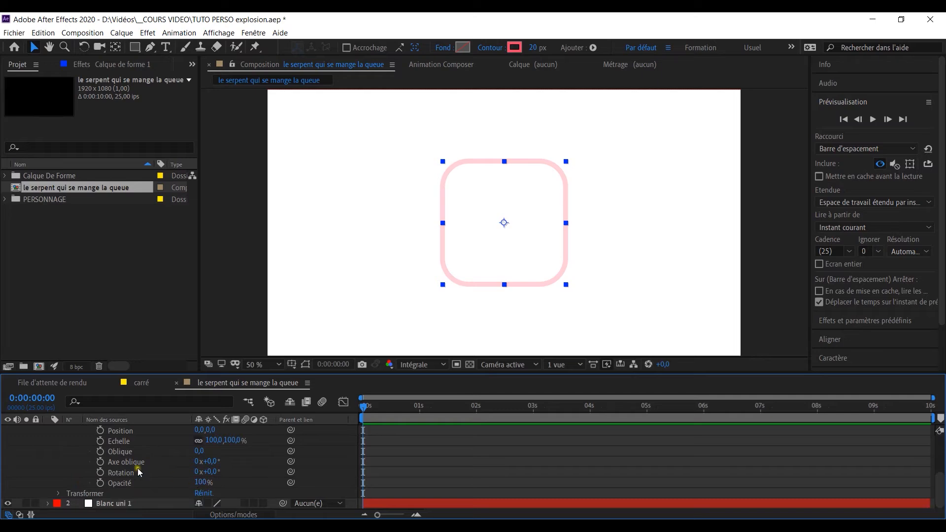
scroll(138, 472, up, 3)
click(79, 483)
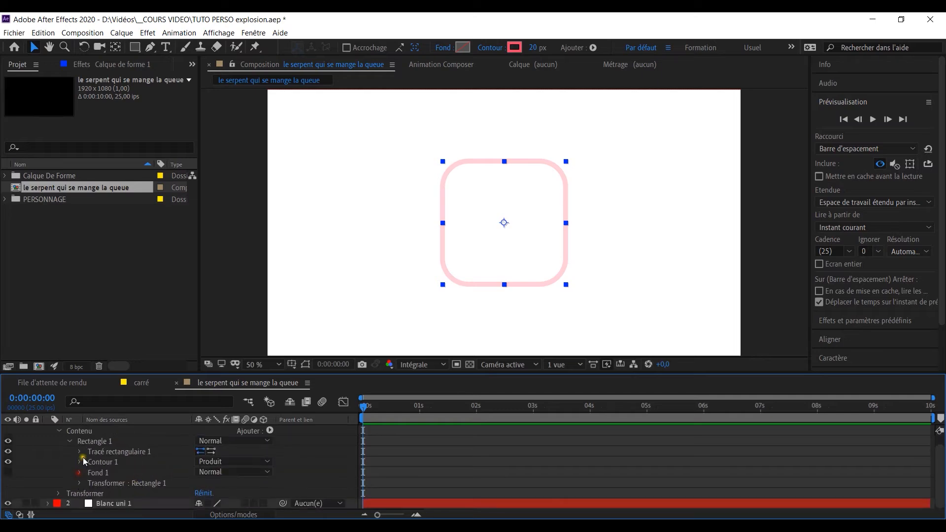
click(80, 462)
scroll(149, 446, down, 2)
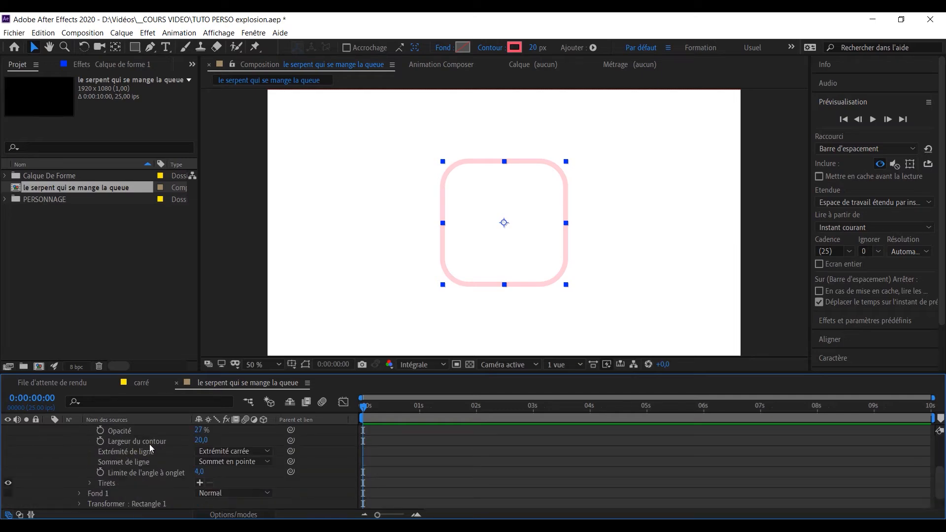
scroll(158, 462, up, 3)
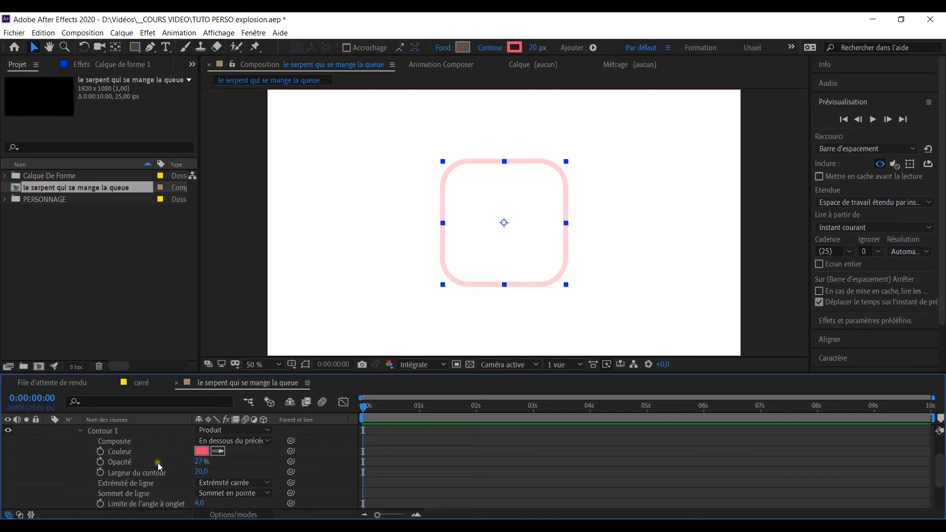
drag(199, 461, 317, 460)
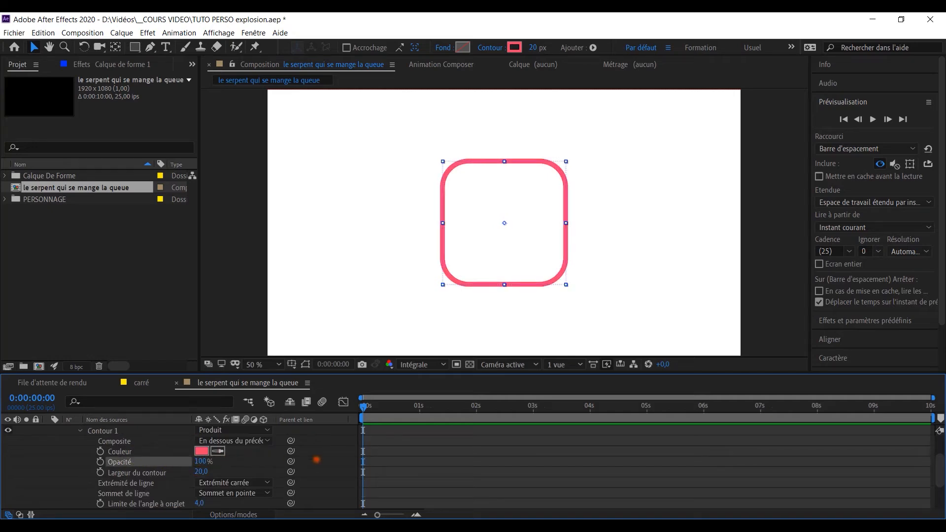
click(80, 430)
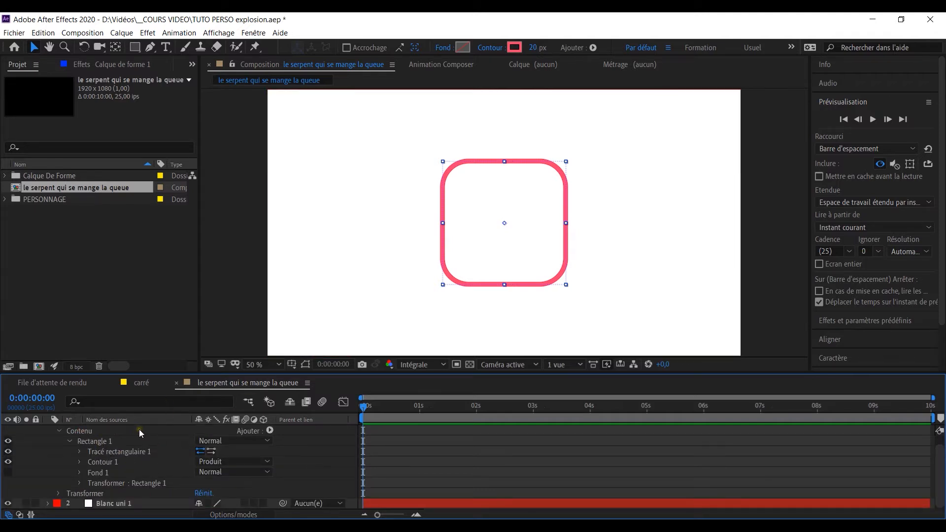
Add a Trim Paths operator (Réduire les tracés) to the rectangle's shape layer and reveal its properties
scroll(138, 468, up, 1)
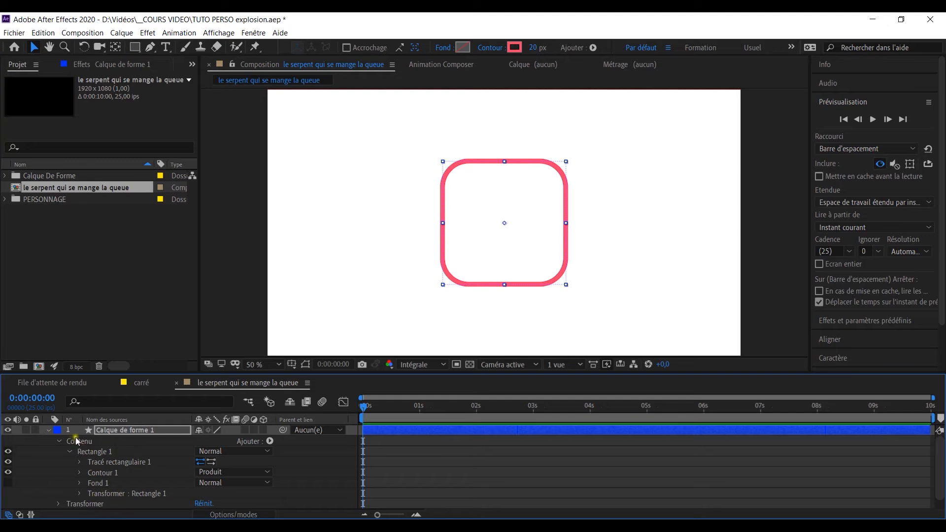
click(270, 441)
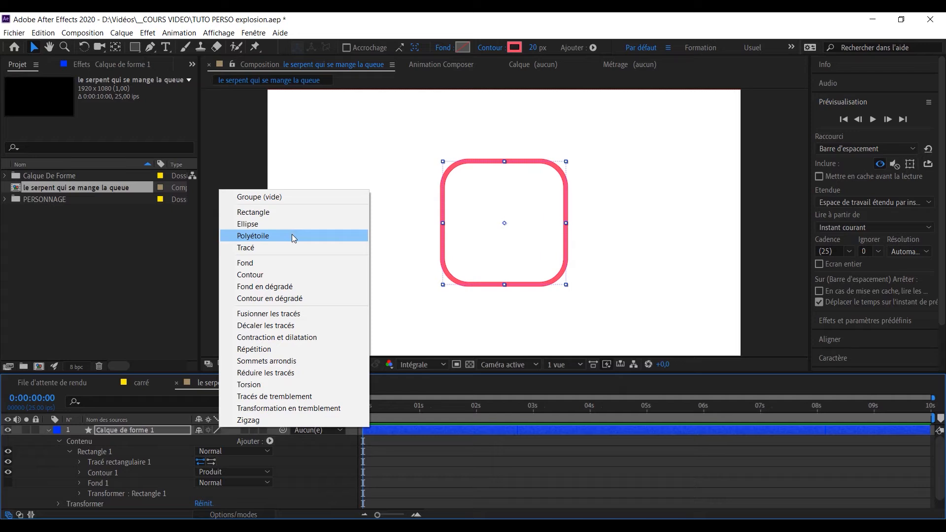
click(293, 374)
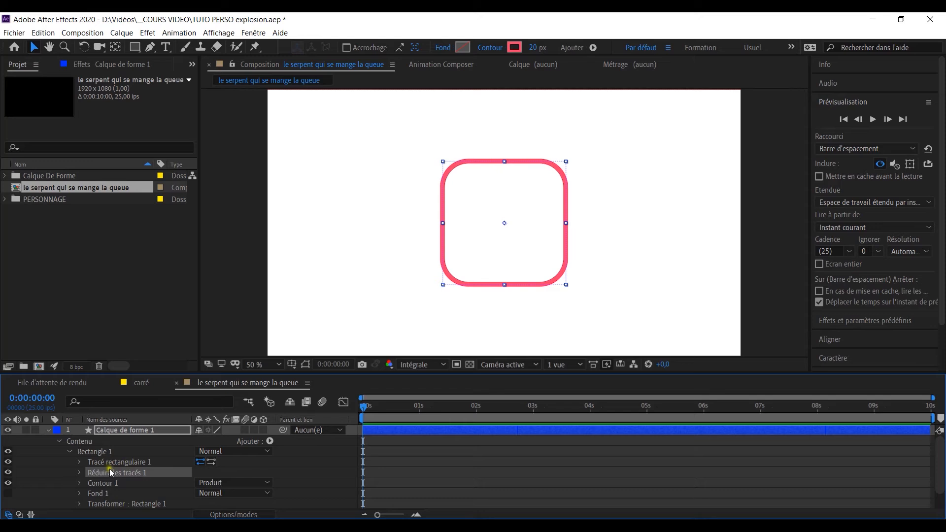
click(79, 474)
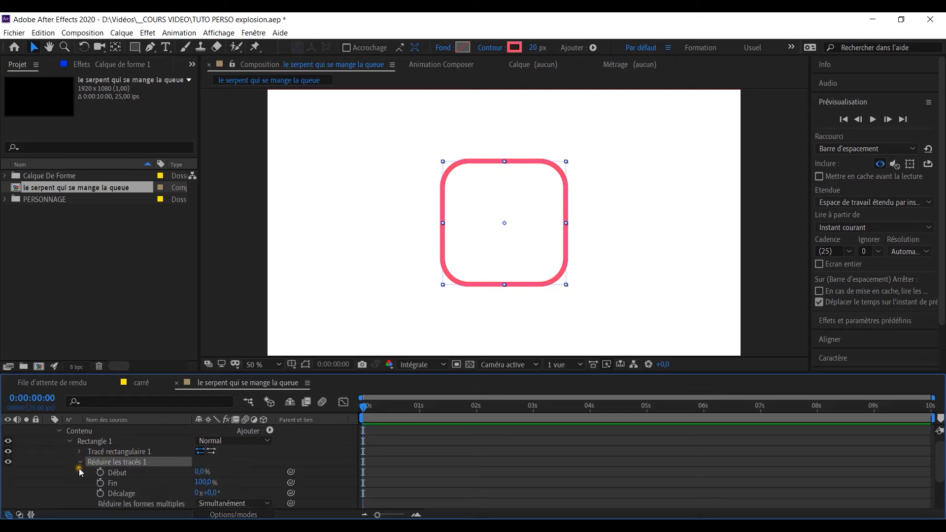
Set the Trim Paths Début and Fin to 100% with Décalage at -60°, and keyframe Début and Fin at 0 s
mouse_move(200, 474)
mouse_down()
mouse_move(247, 470)
mouse_move(195, 472)
mouse_move(213, 473)
mouse_move(193, 482)
mouse_move(228, 481)
mouse_move(175, 492)
mouse_up()
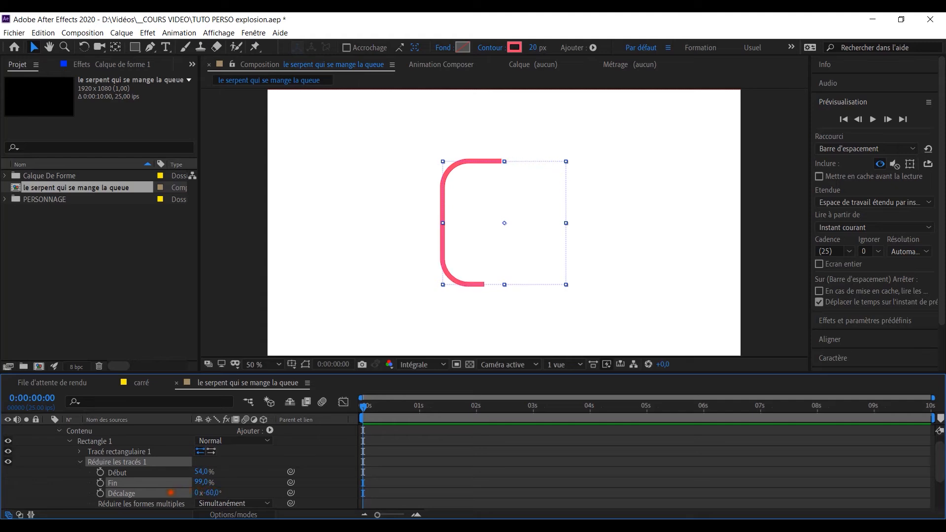
drag(172, 492, 174, 494)
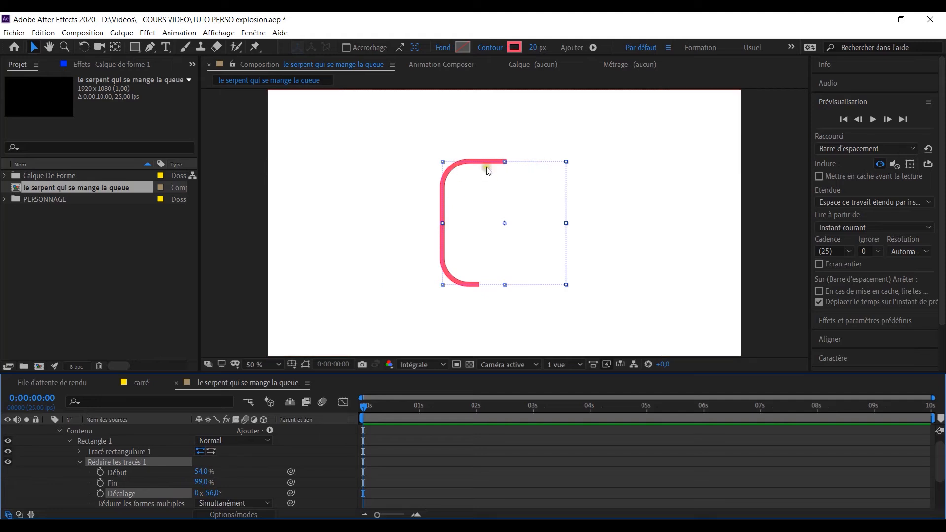
mouse_move(202, 481)
mouse_down()
mouse_move(221, 481)
mouse_move(207, 493)
mouse_up()
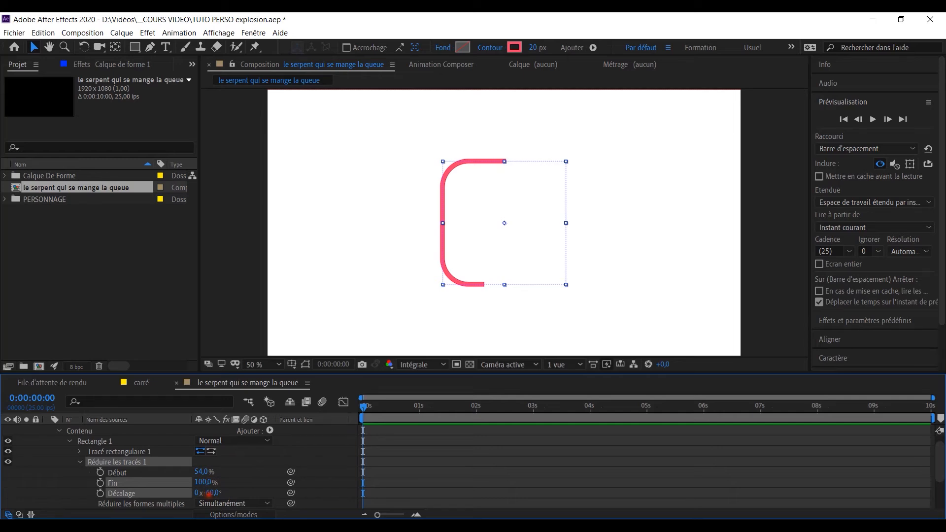
mouse_move(202, 472)
mouse_down()
mouse_move(158, 466)
mouse_move(270, 466)
mouse_up()
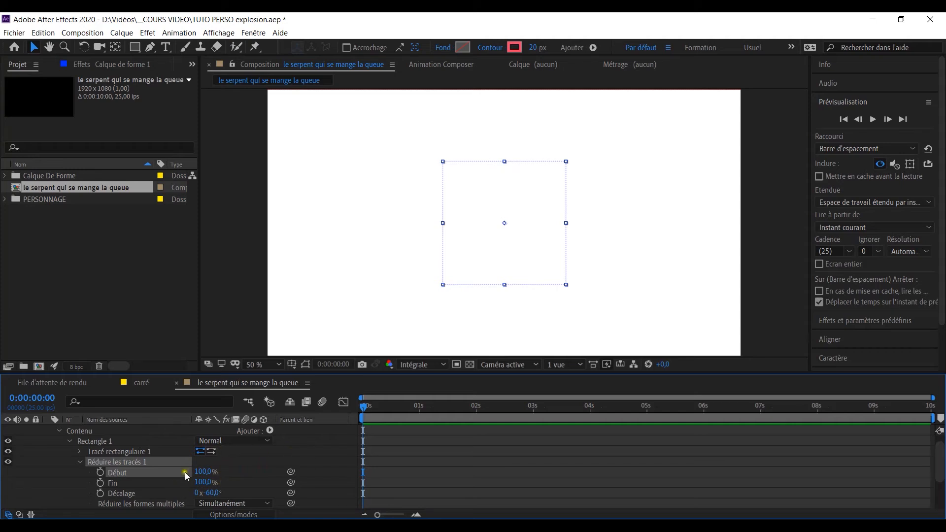
click(100, 473)
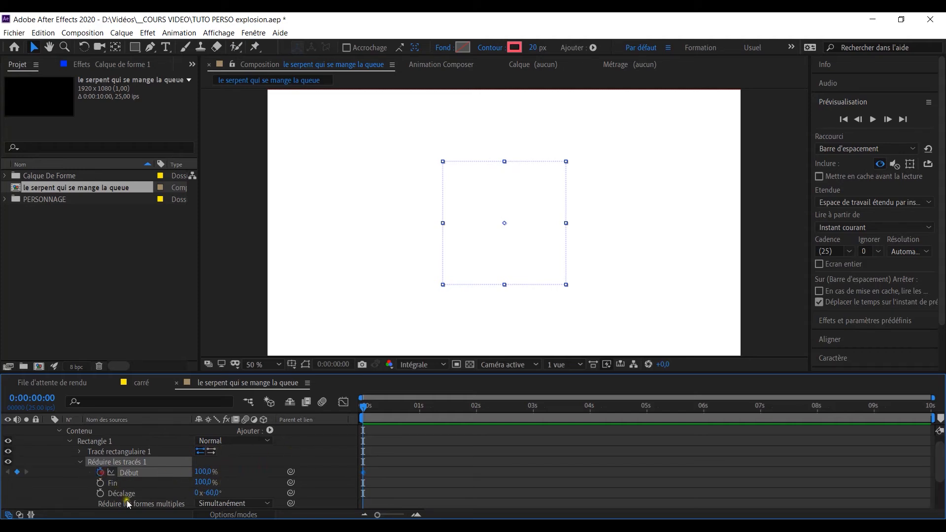
click(100, 483)
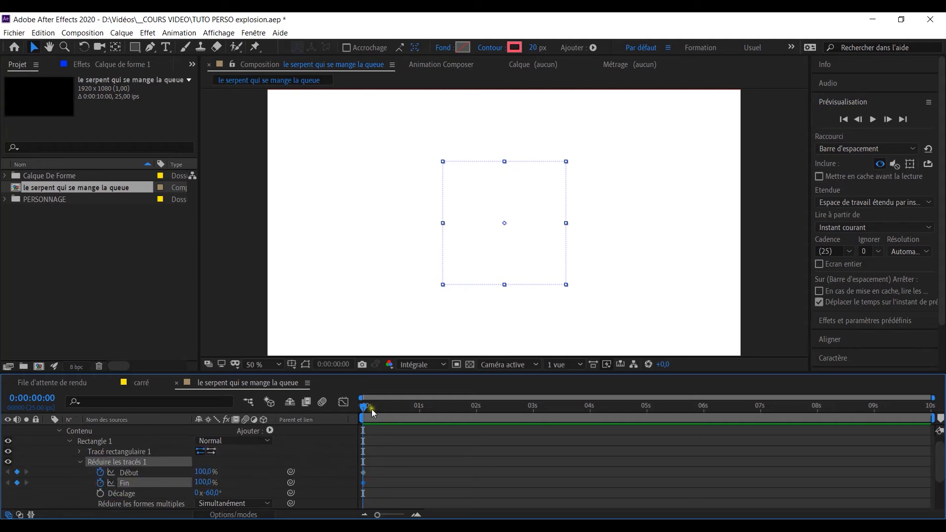
Add a Début keyframe of 0% at 1 second
drag(364, 406, 420, 409)
drag(201, 472, 118, 455)
mouse_move(421, 409)
mouse_down()
mouse_move(341, 407)
mouse_move(447, 418)
mouse_up()
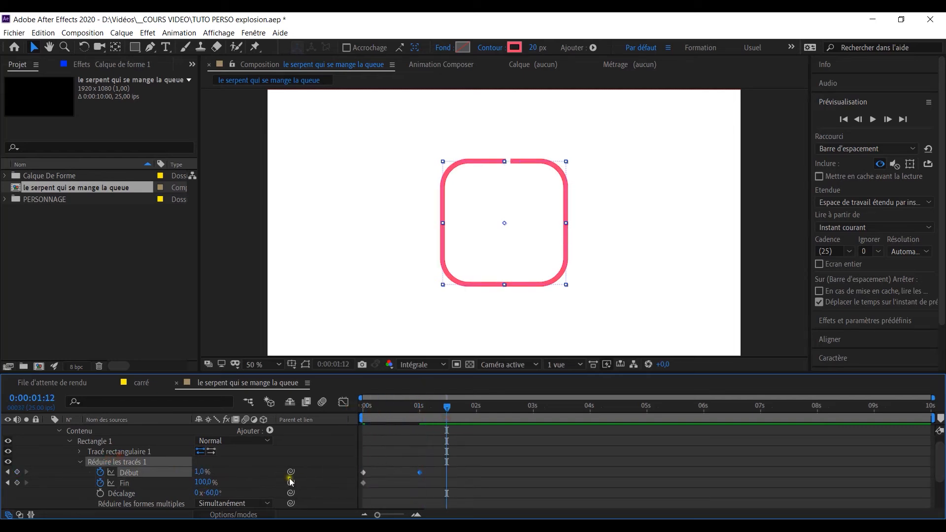
click(7, 473)
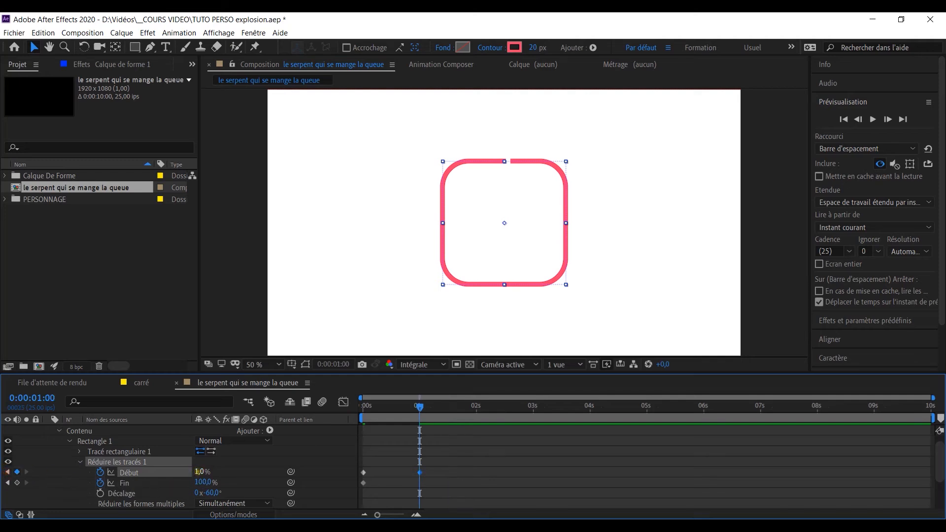
text(0)
key(Return)
Move the first Fin keyframe to 0:00:00:13, and add a Fin keyframe of 0% at 0:00:01:05
mouse_move(418, 407)
mouse_down()
mouse_move(358, 408)
mouse_move(441, 419)
mouse_move(392, 419)
mouse_up()
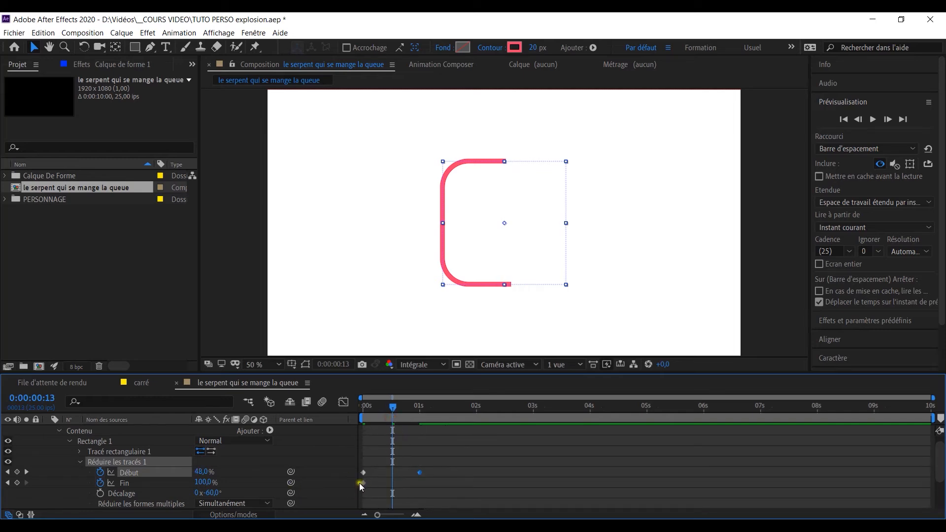
drag(363, 482, 393, 483)
drag(394, 409, 432, 415)
drag(205, 482, 139, 485)
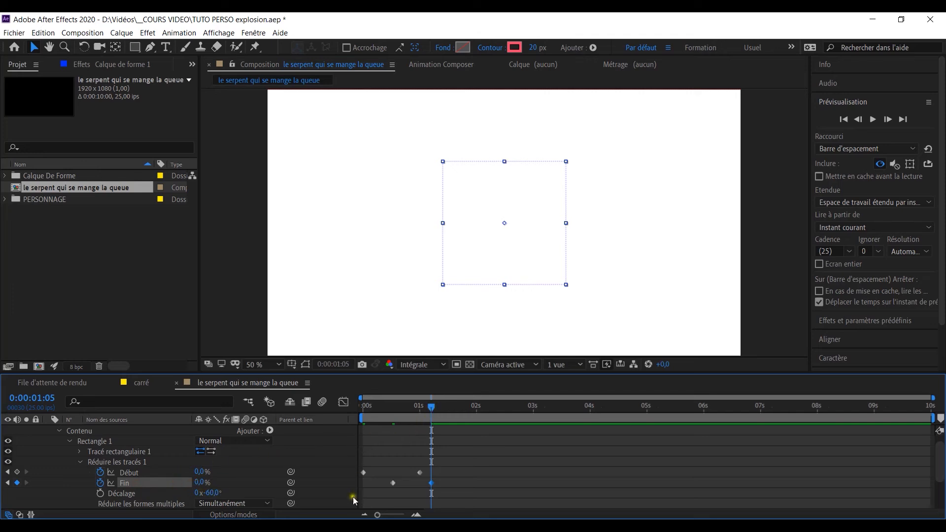
mouse_move(377, 514)
mouse_down()
mouse_move(409, 515)
mouse_move(375, 514)
mouse_up()
mouse_move(399, 410)
mouse_down()
mouse_move(355, 406)
mouse_move(436, 443)
mouse_move(363, 432)
mouse_move(435, 442)
mouse_move(369, 439)
mouse_move(430, 447)
mouse_move(398, 445)
mouse_up()
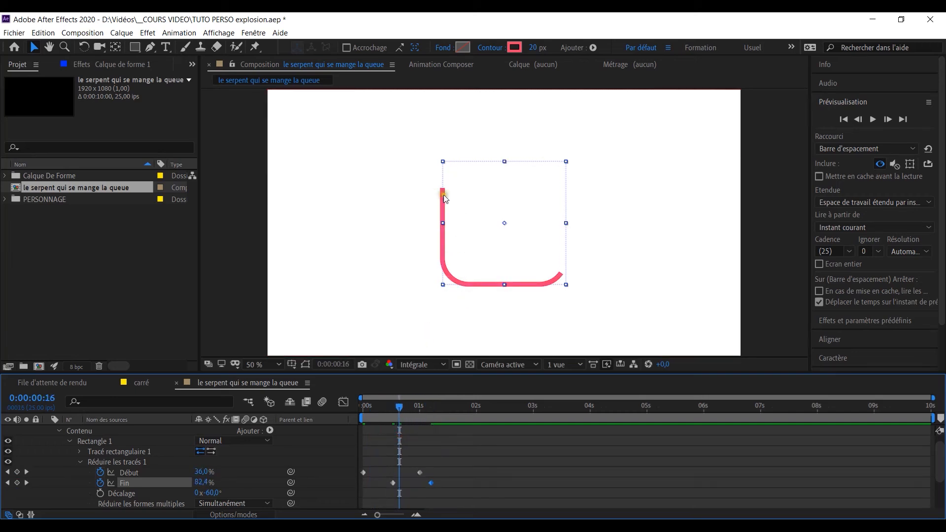
Change the rectangle stroke's line cap (Extrémité de ligne) to Extrémité arrondie
scroll(156, 472, down, 3)
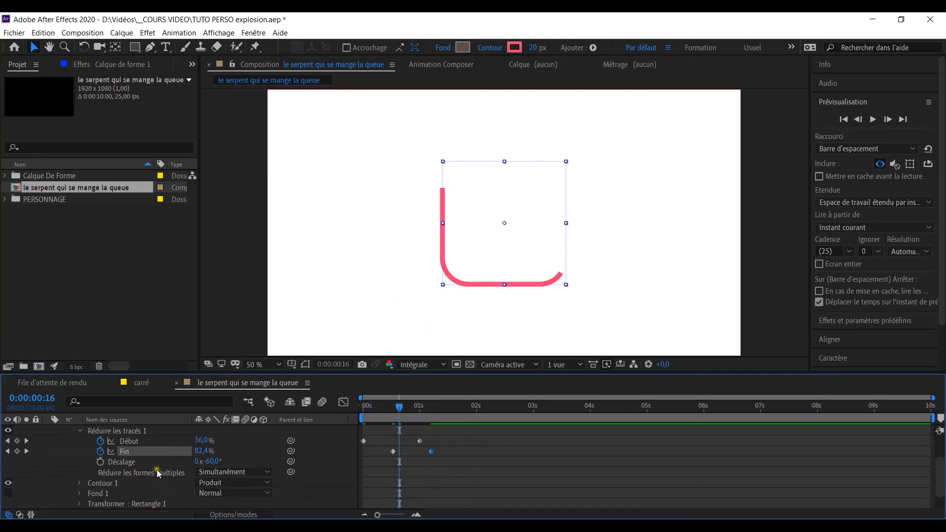
scroll(155, 467, up, 3)
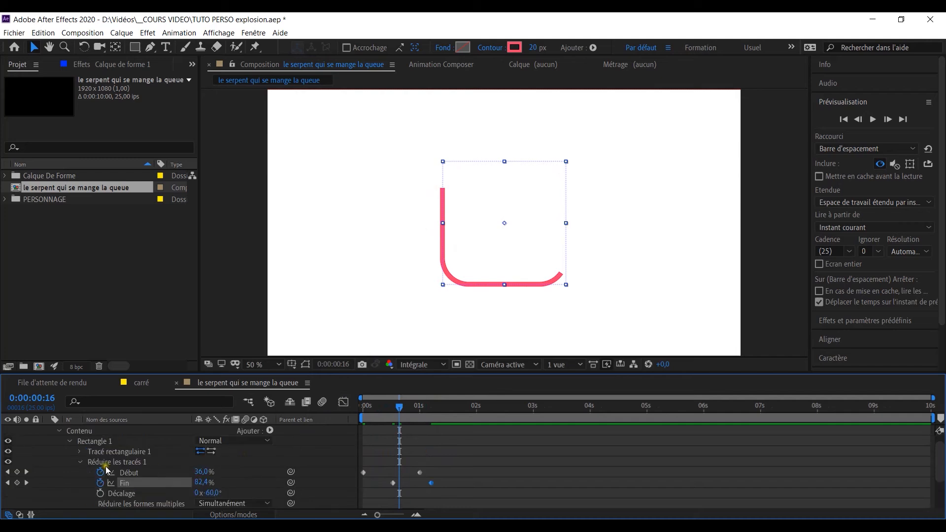
click(82, 461)
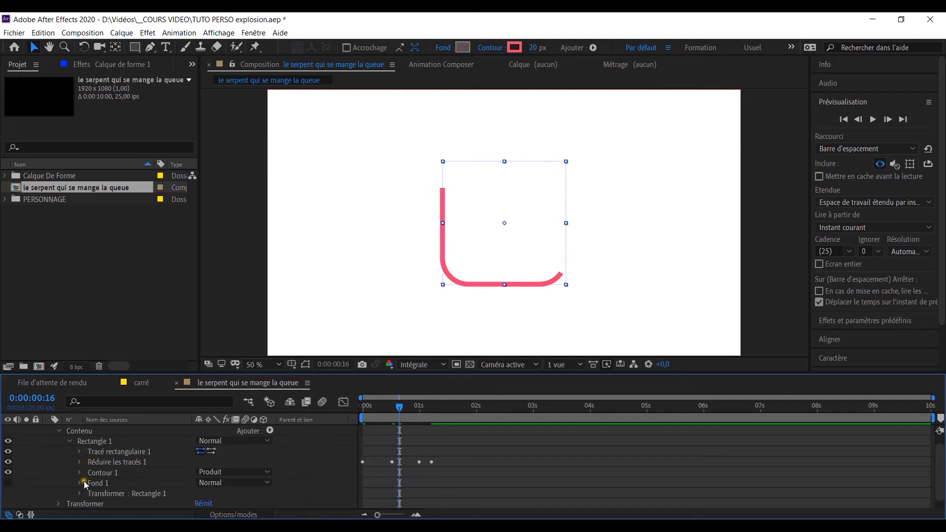
click(79, 472)
scroll(162, 462, down, 4)
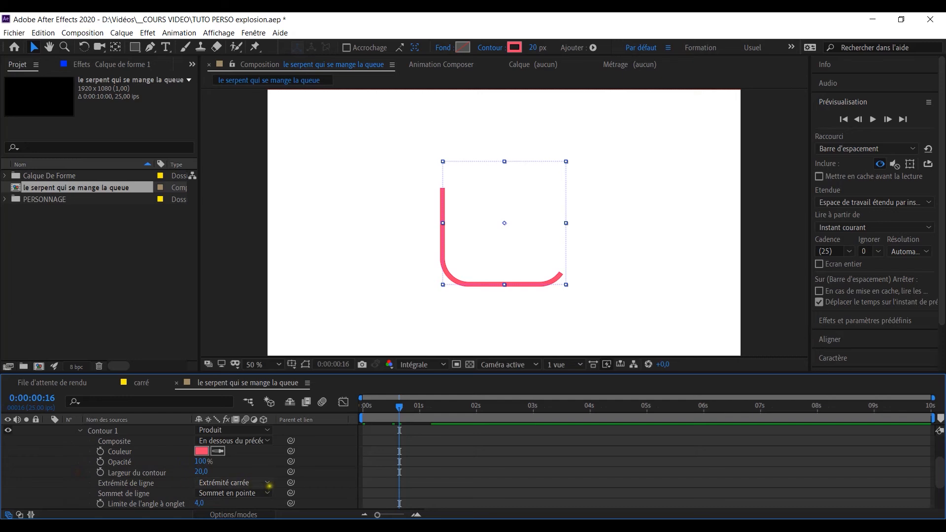
click(266, 483)
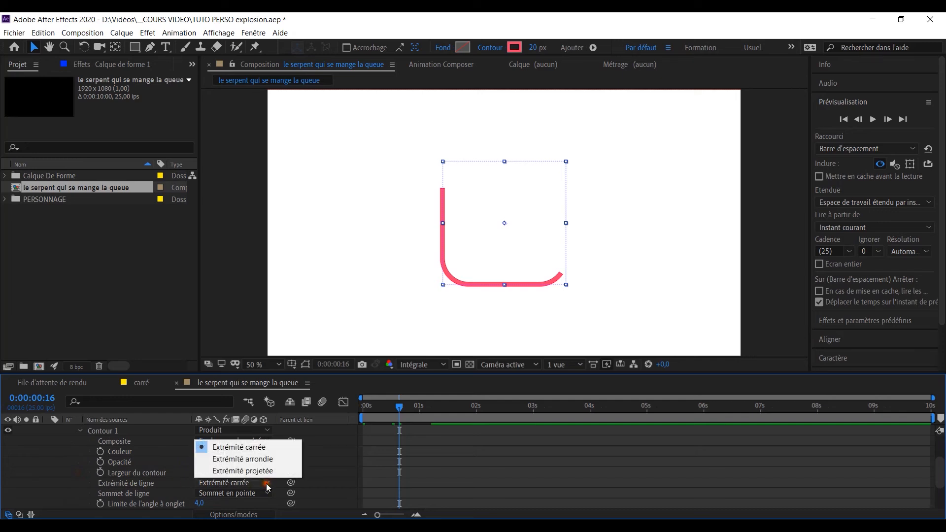
click(248, 462)
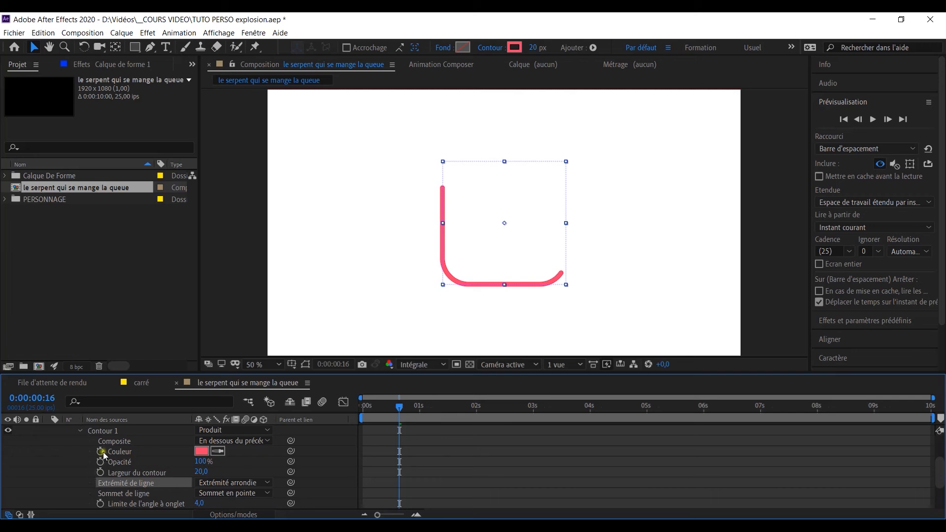
click(80, 431)
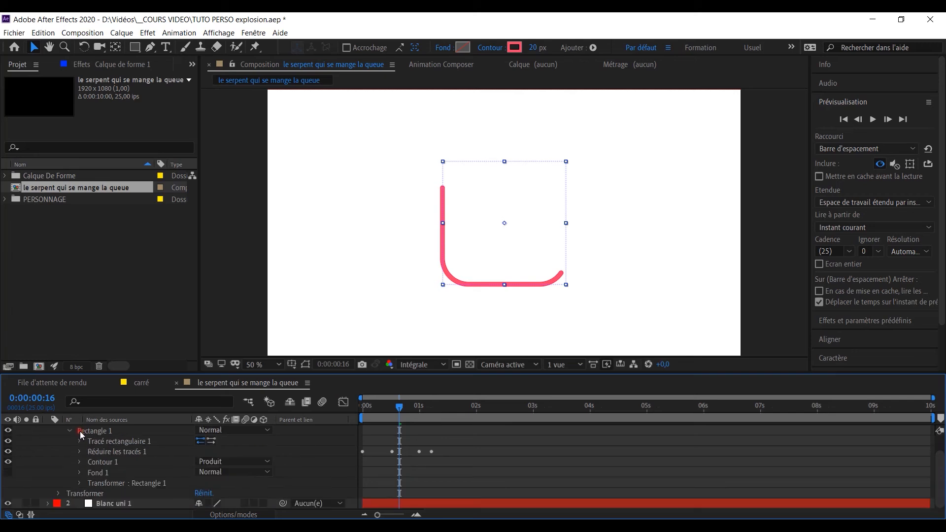
Draw a straight horizontal line with the Pen tool above the rectangle, inside the same shape layer (Calque de forme 1)
mouse_move(391, 405)
mouse_down()
mouse_move(352, 402)
mouse_move(443, 411)
mouse_move(350, 402)
mouse_move(432, 408)
mouse_move(354, 415)
mouse_up()
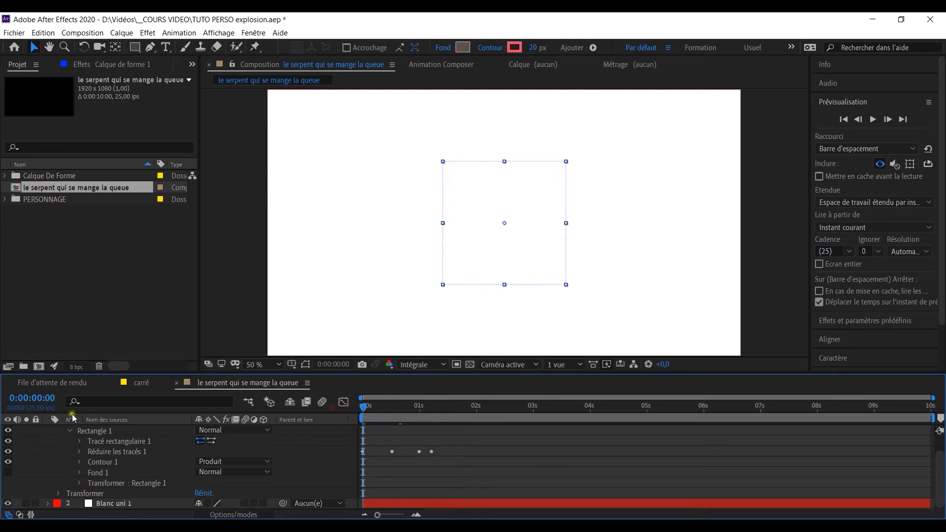
click(68, 430)
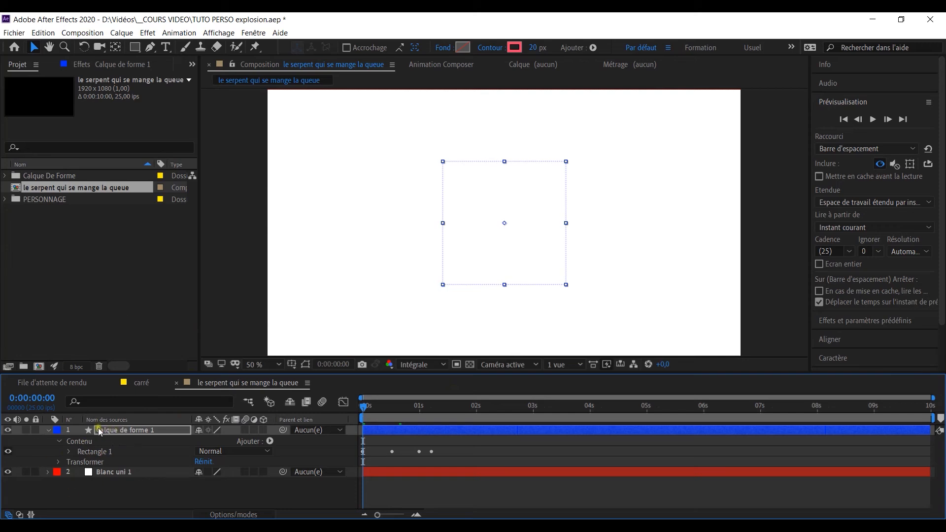
drag(138, 48, 154, 55)
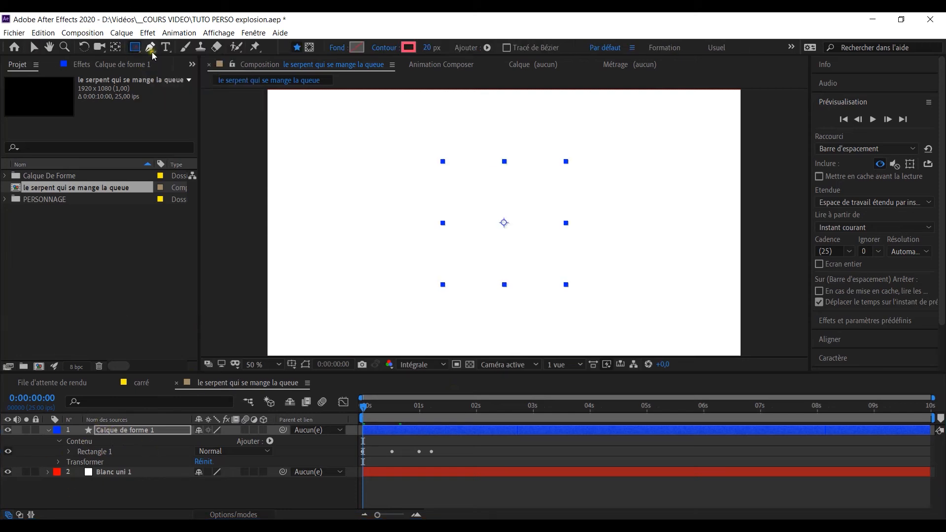
click(153, 53)
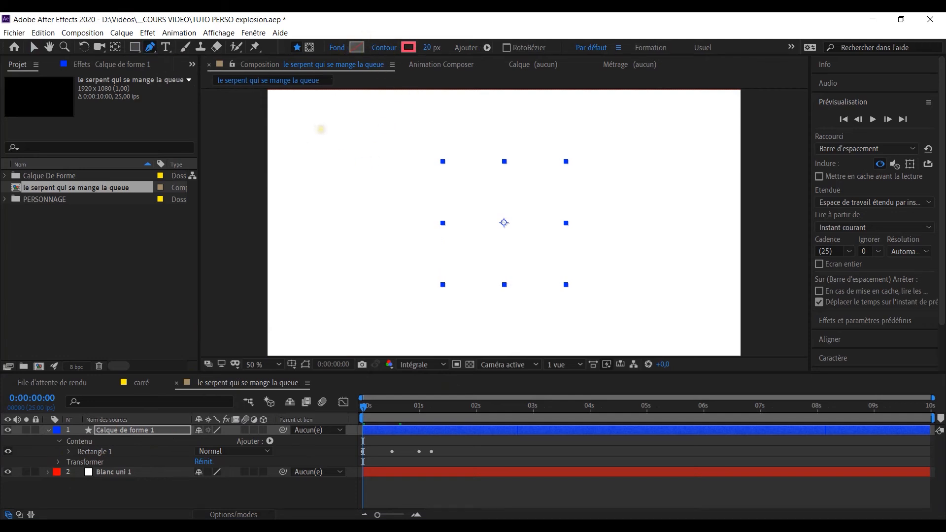
click(321, 129)
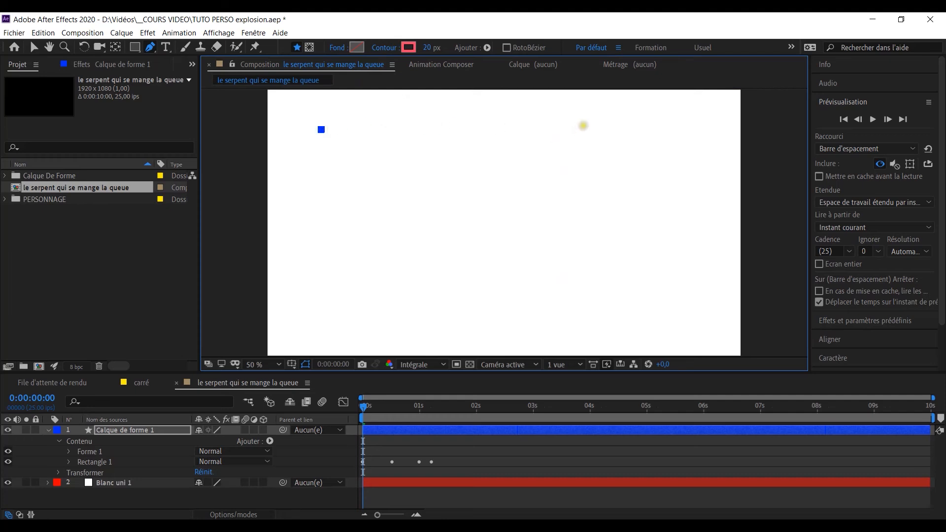
click(584, 129)
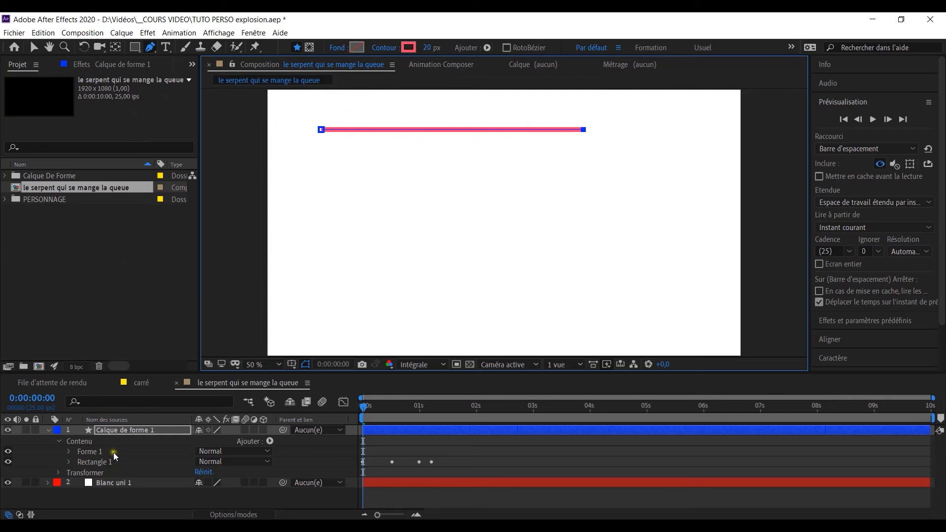
Rename the shape group Forme 1 as "ligne" and toggle its visibility off and back on
click(87, 452)
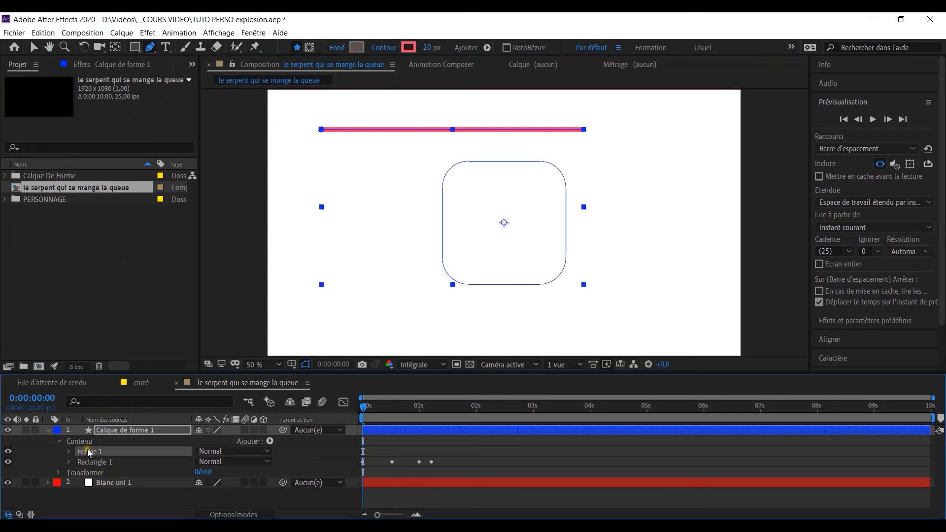
key(Return)
text(ligne)
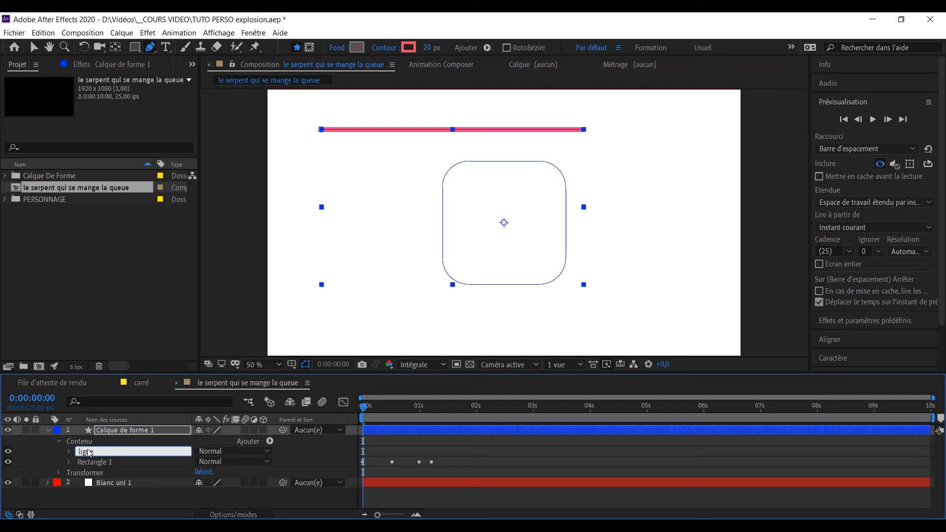
click(38, 450)
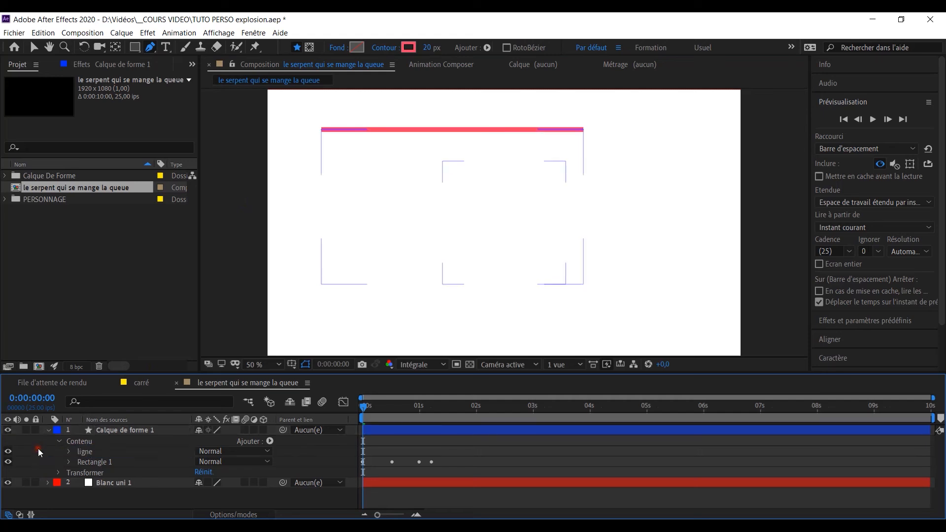
click(9, 452)
click(9, 452)
Rename the shape group Rectangle 1 as "carré"
click(408, 407)
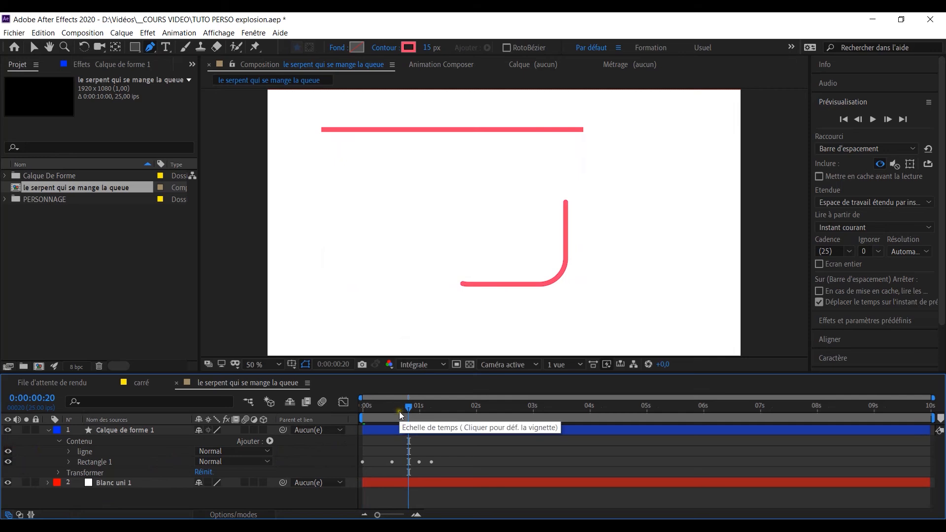
click(91, 461)
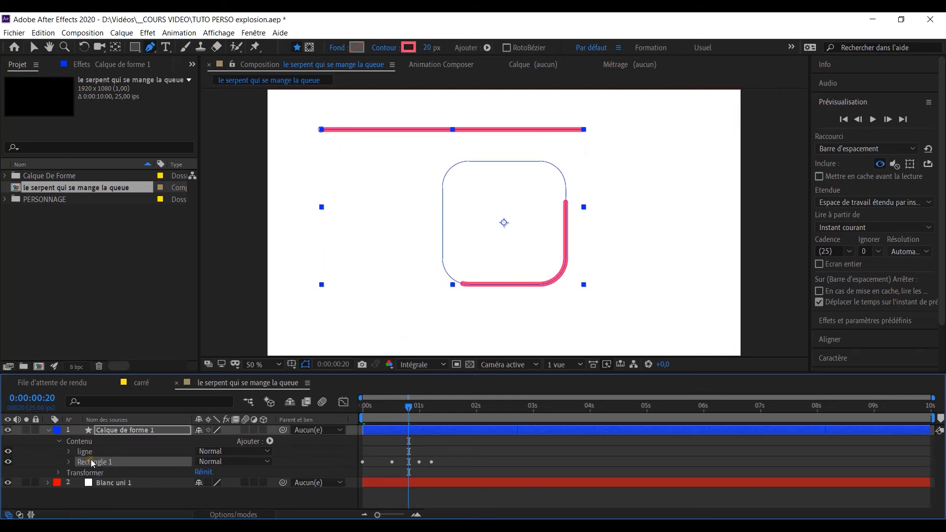
key(Return)
text(carr)
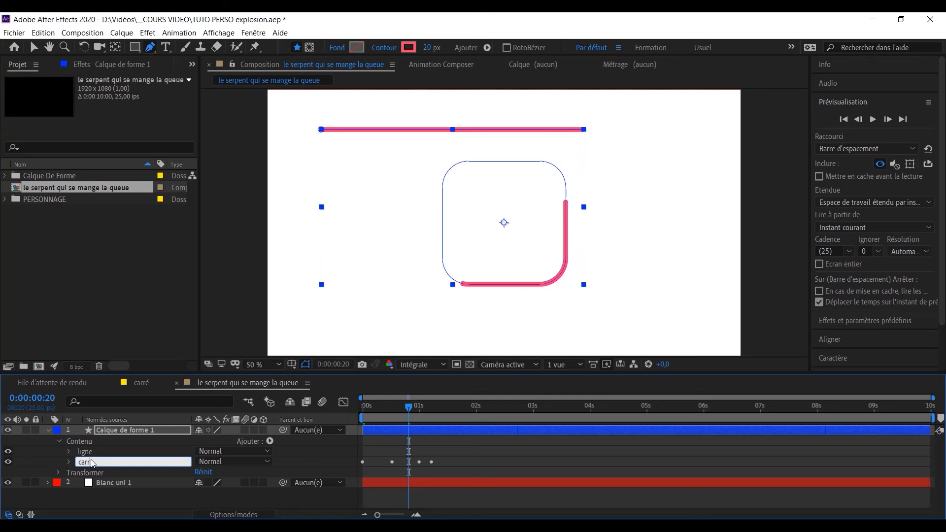
text(é)
key(Return)
click(37, 462)
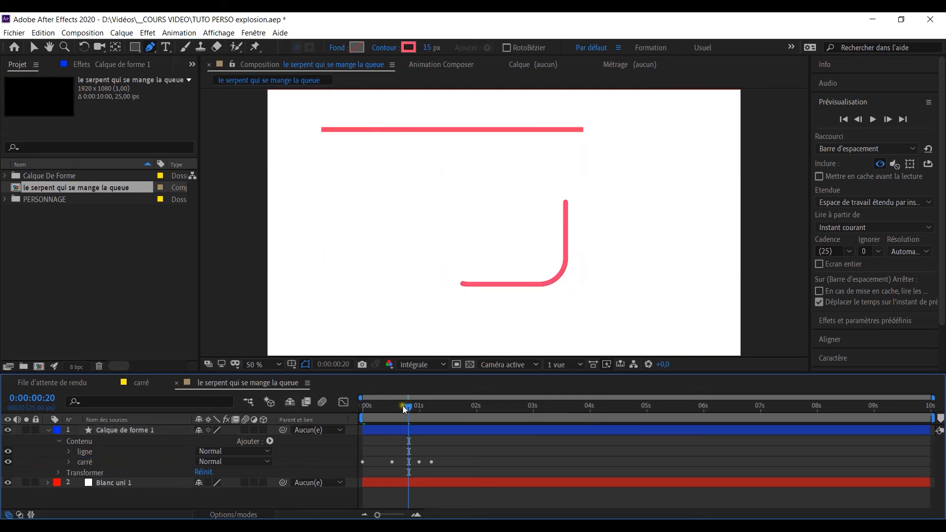
Add a Trim Paths operator (Réduire les tracés) to the ligne group
click(85, 451)
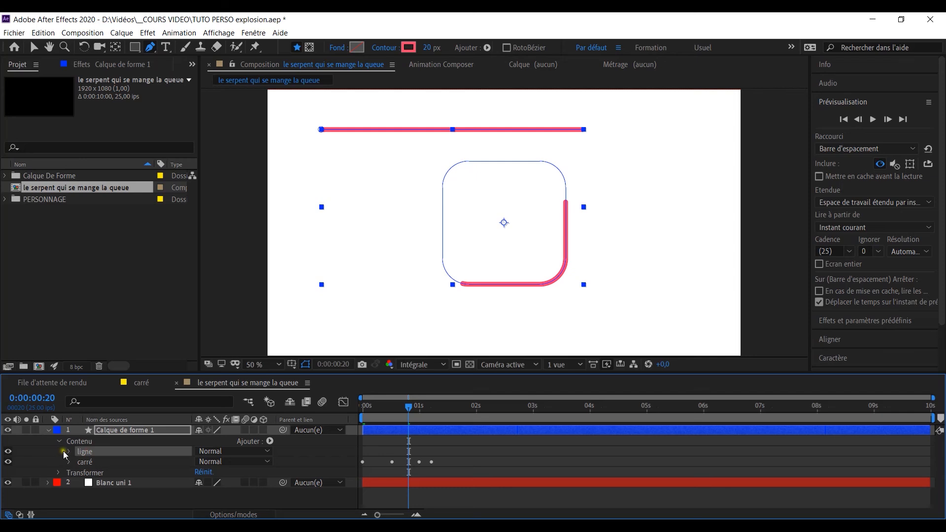
click(68, 451)
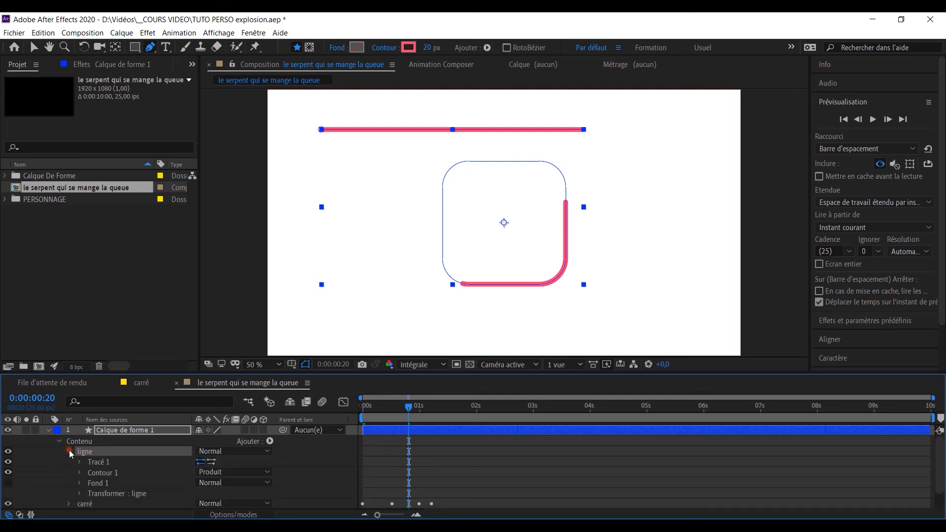
click(270, 441)
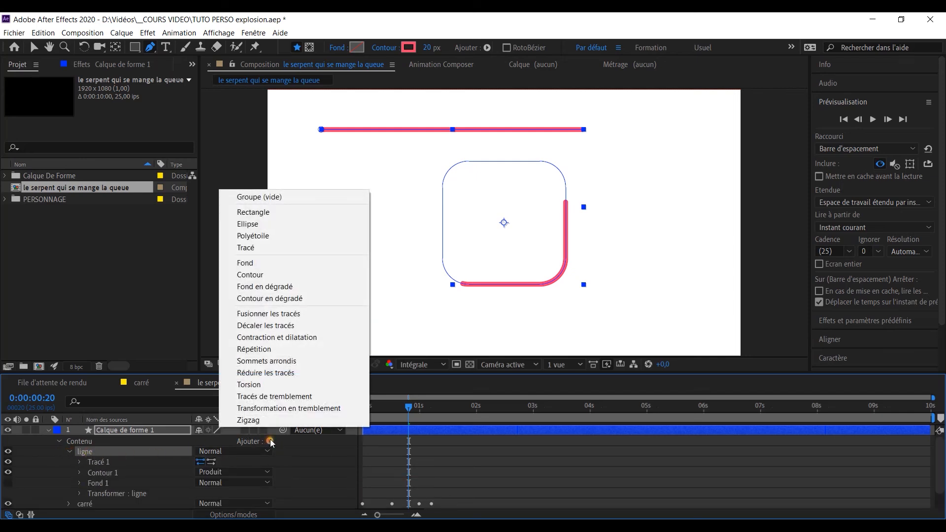
click(264, 372)
Keyframe the line's Trim Paths Début and Fin at 0:00:01:05, both with a value of 0%
mouse_move(411, 405)
mouse_down()
mouse_move(400, 409)
mouse_move(431, 417)
mouse_up()
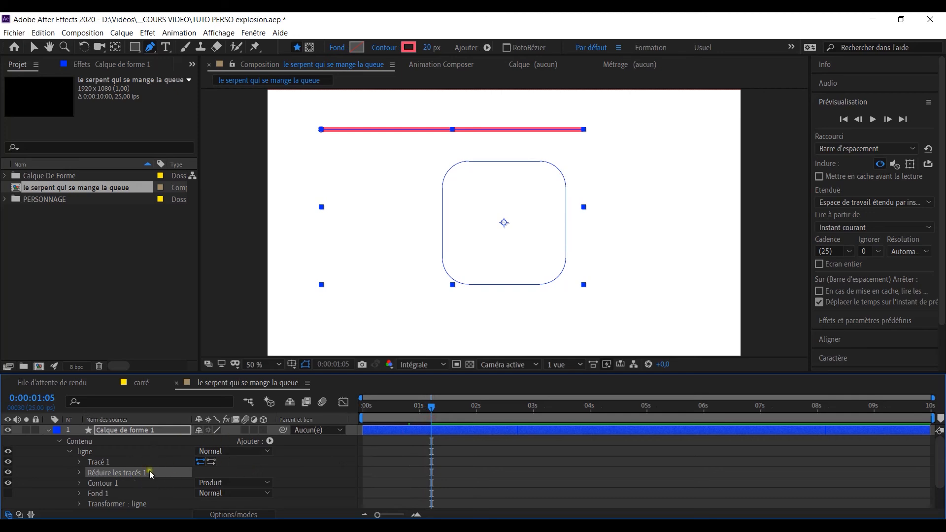
click(80, 472)
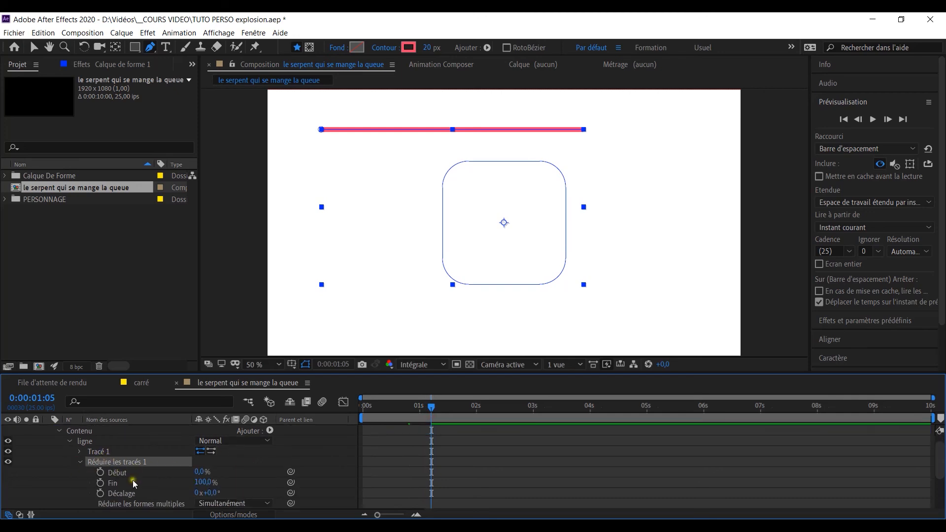
click(100, 473)
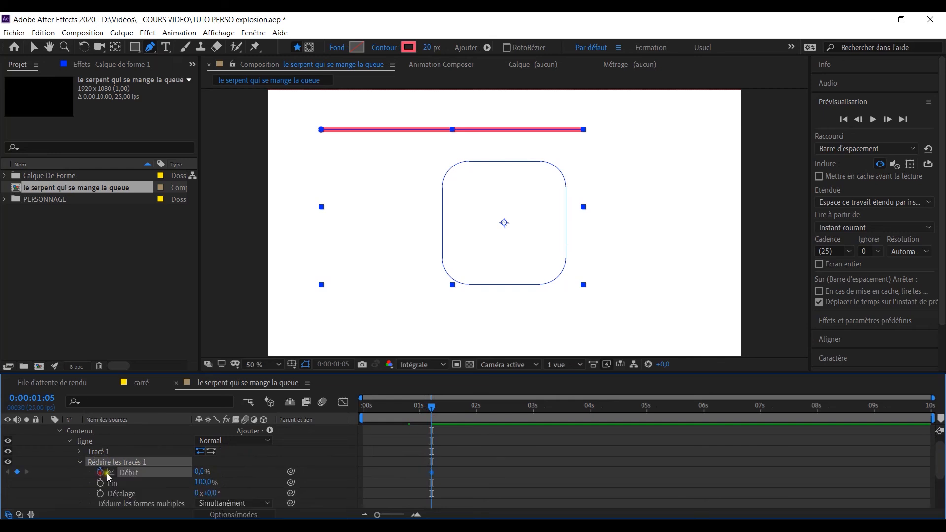
mouse_move(432, 408)
mouse_down()
mouse_move(422, 406)
mouse_move(430, 406)
mouse_up()
mouse_move(199, 471)
mouse_down()
mouse_move(199, 481)
mouse_move(111, 483)
mouse_up()
click(100, 483)
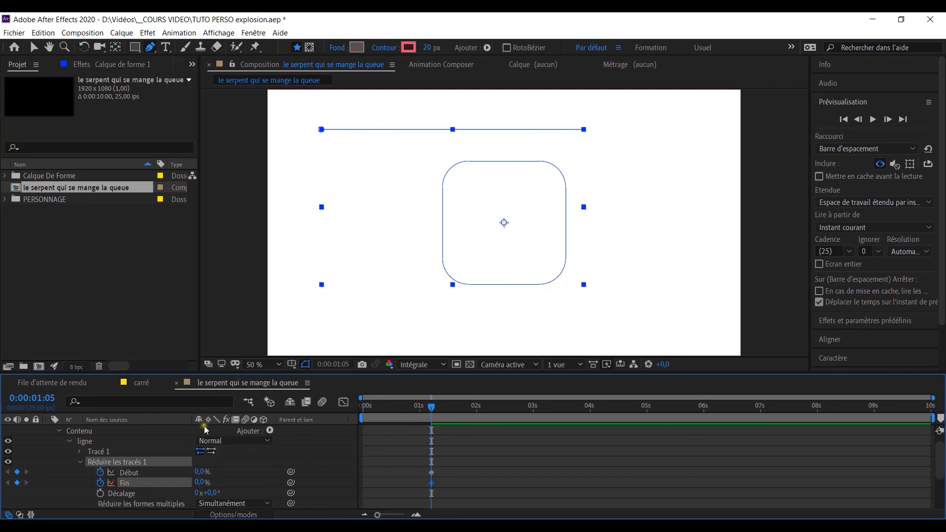
Add a Fin keyframe of 100% at 0:00:01:14 for the line's Trim Paths and scrub back over the growth
drag(433, 403, 452, 407)
drag(199, 482, 292, 491)
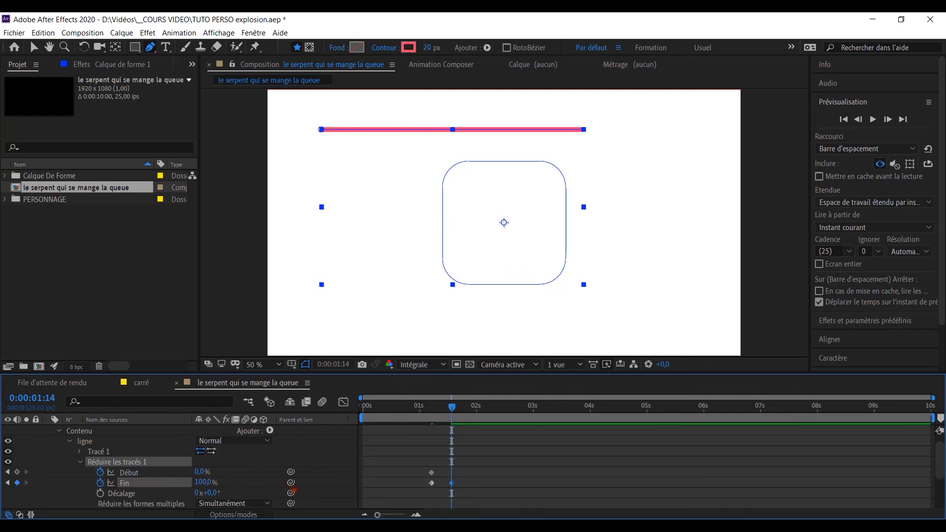
drag(451, 407, 448, 408)
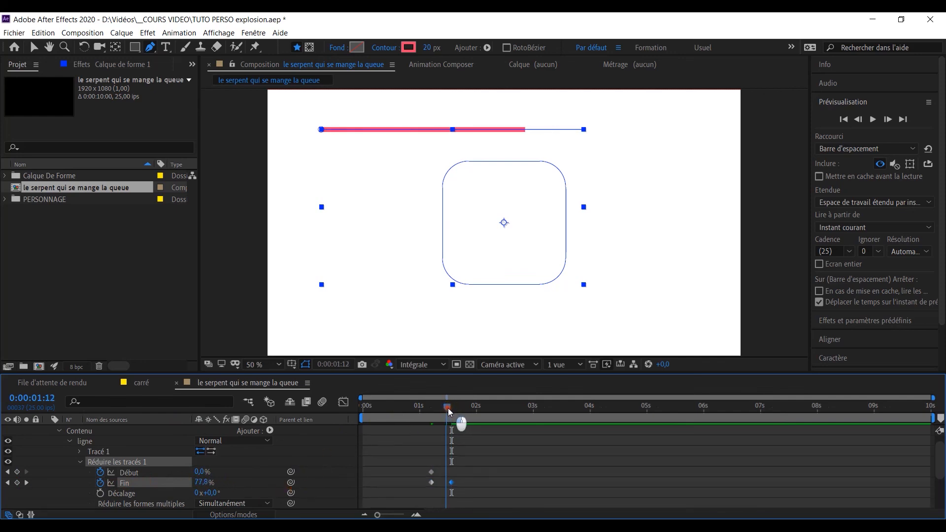
Change the line stroke's cap (Extrémité de ligne) to Extrémité arrondie
click(81, 461)
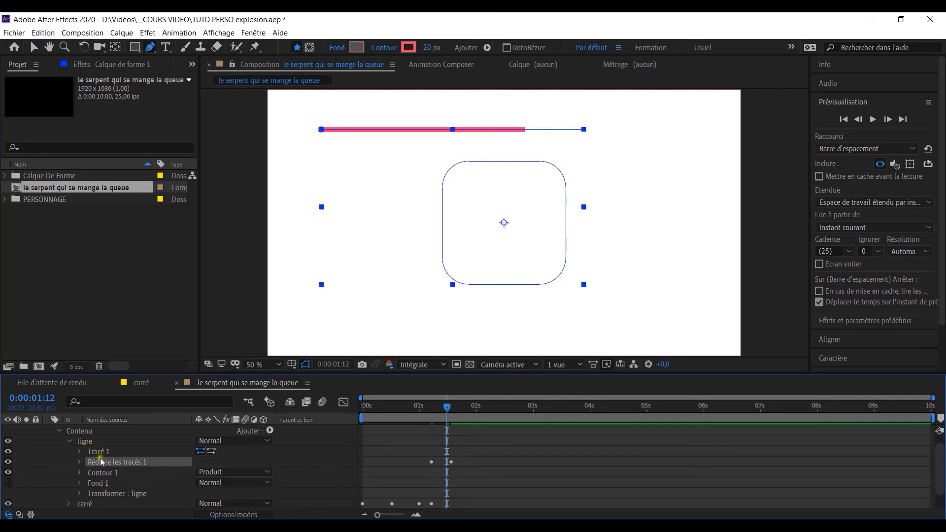
click(80, 473)
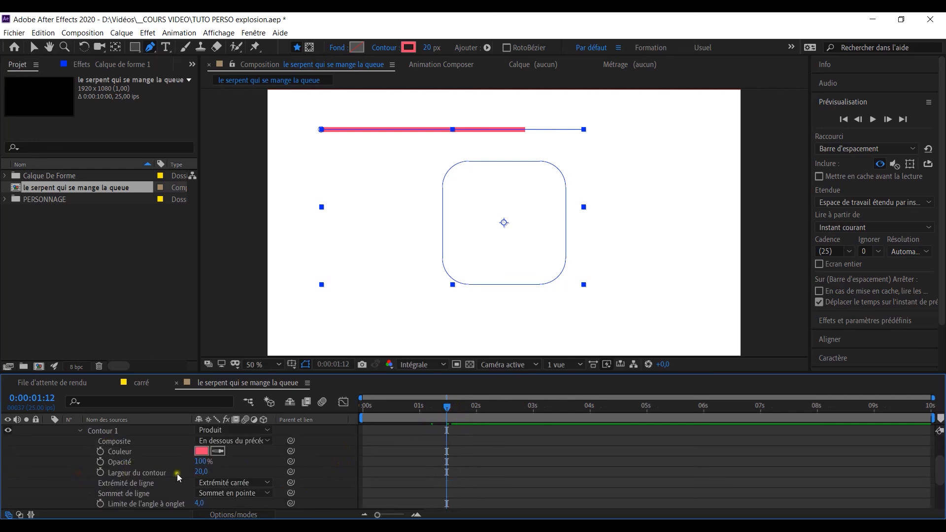
click(266, 483)
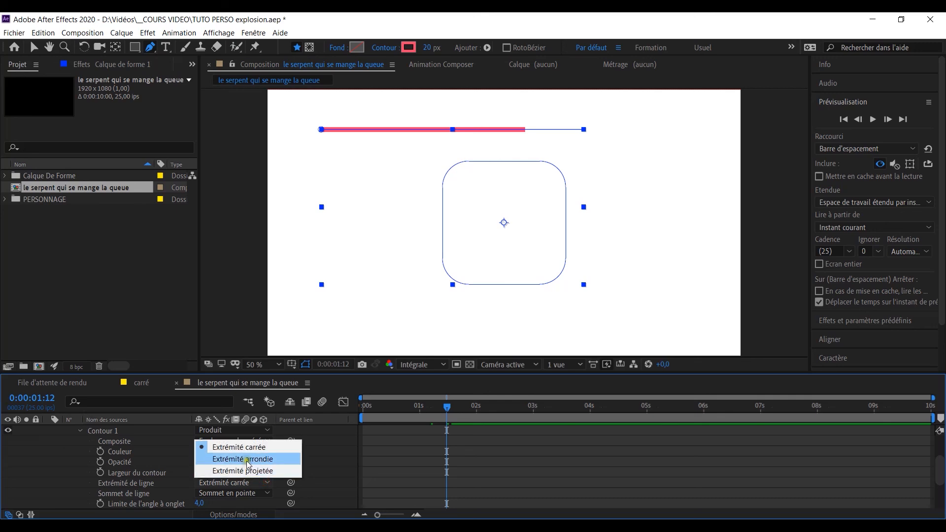
click(246, 460)
Set the line's stroke color to purple C541FB and collapse the ligne group
click(202, 451)
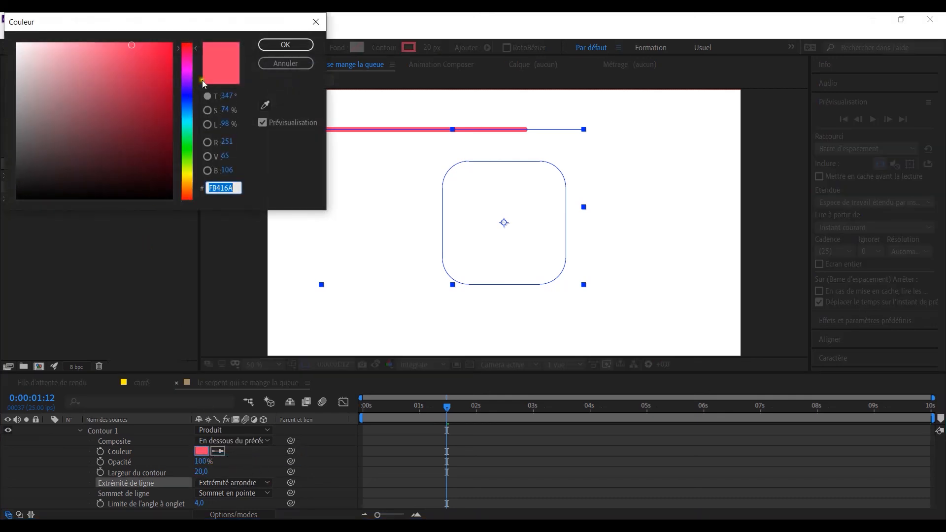
click(187, 76)
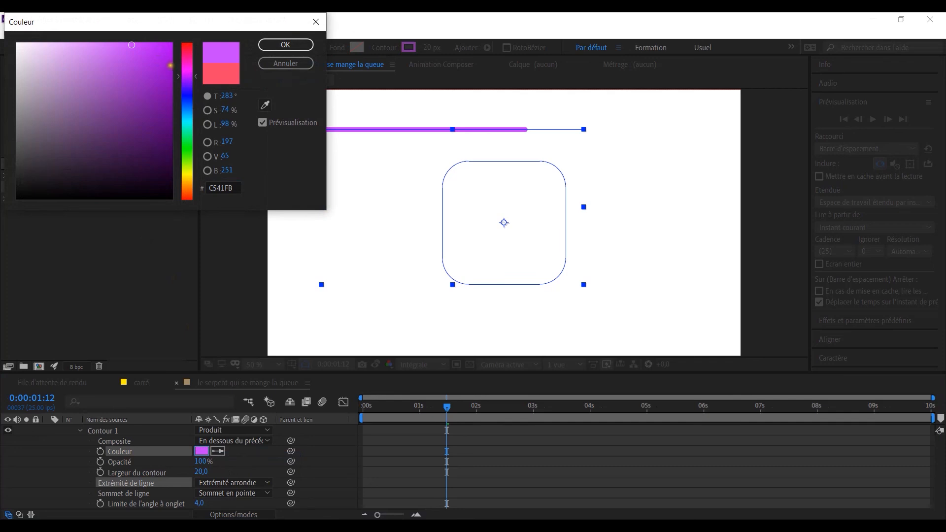
click(267, 46)
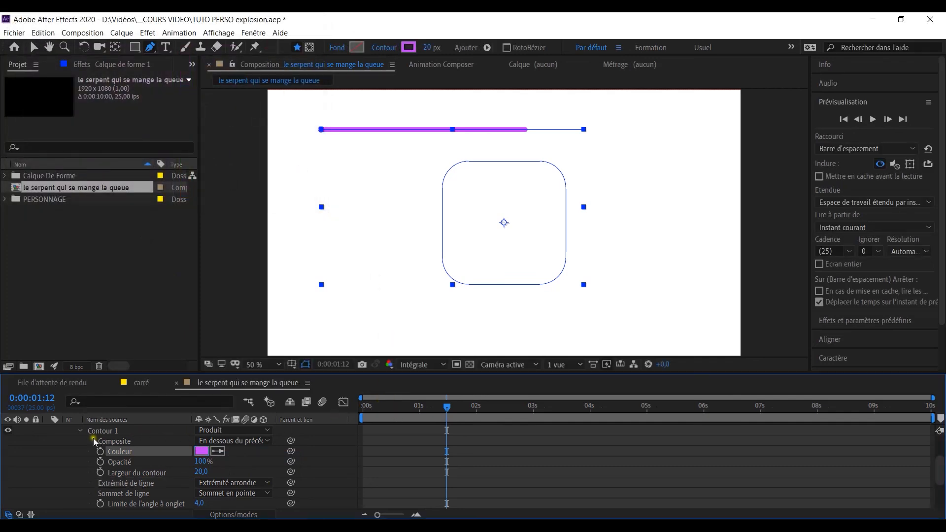
click(78, 431)
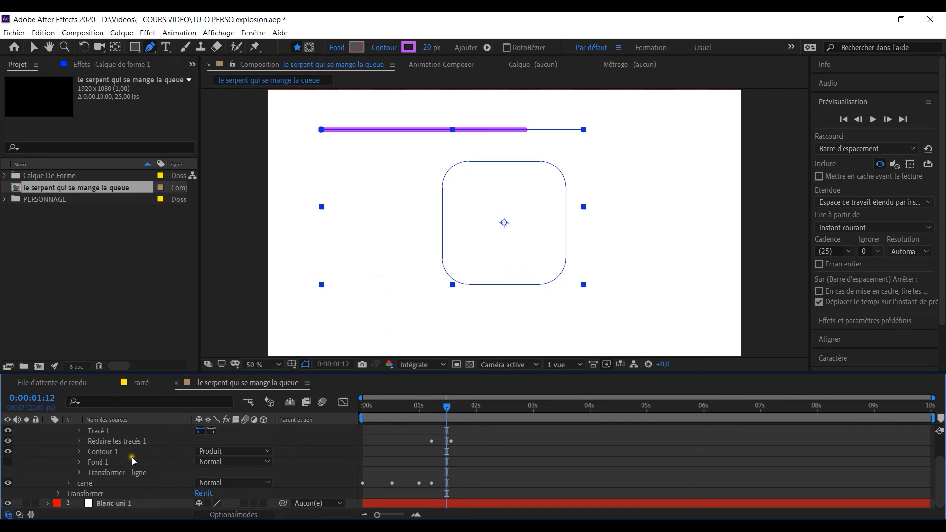
scroll(137, 454, up, 3)
click(71, 450)
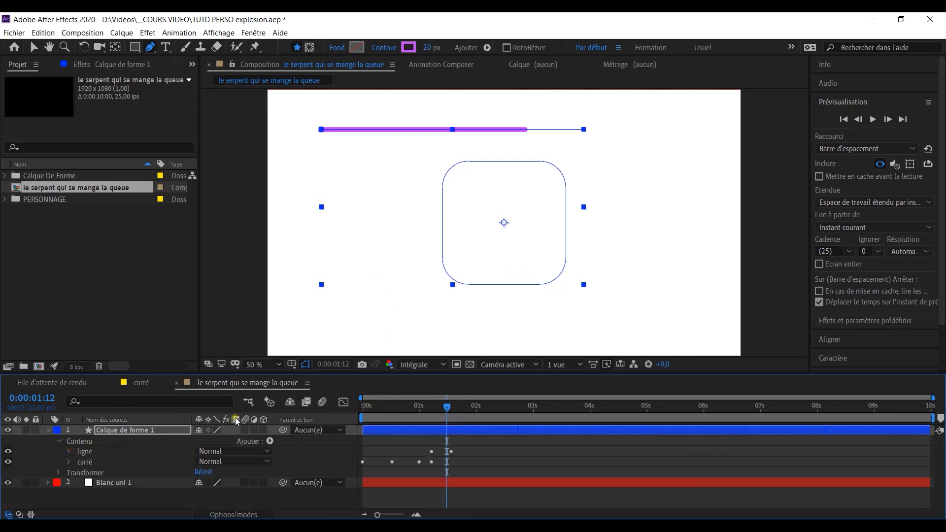
Move the line's Début keyframe to 0:00:01:12 after scrubbing through the animation from the start
drag(447, 405, 312, 413)
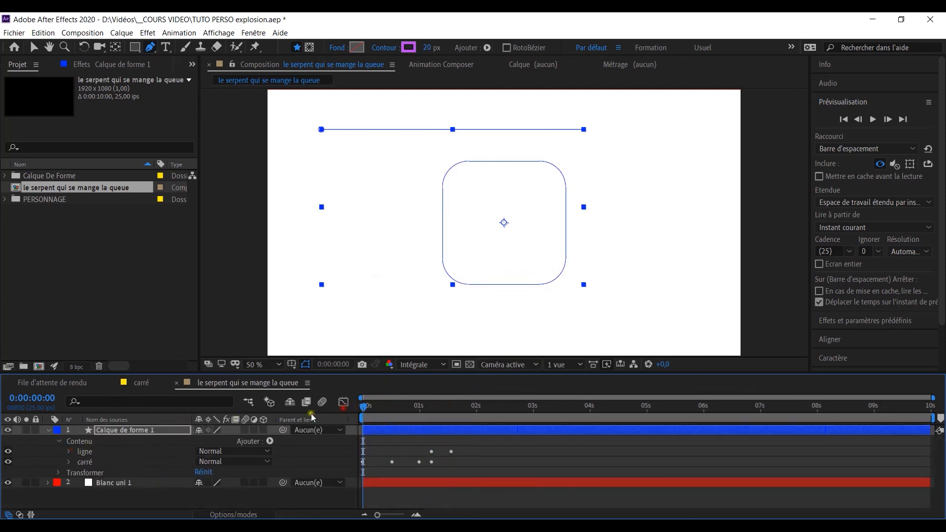
ctrl+click(78, 430)
mouse_move(362, 406)
mouse_down()
mouse_move(472, 427)
mouse_move(352, 418)
mouse_move(445, 424)
mouse_up()
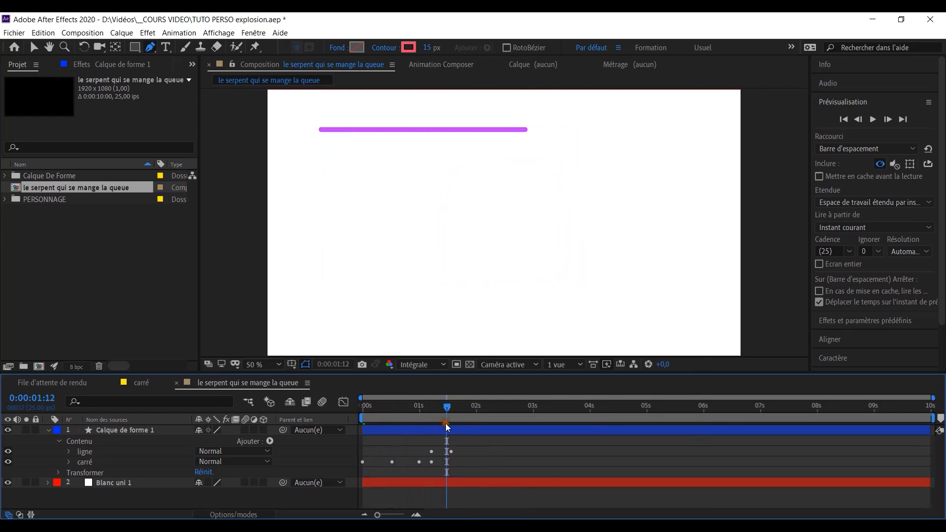
click(69, 452)
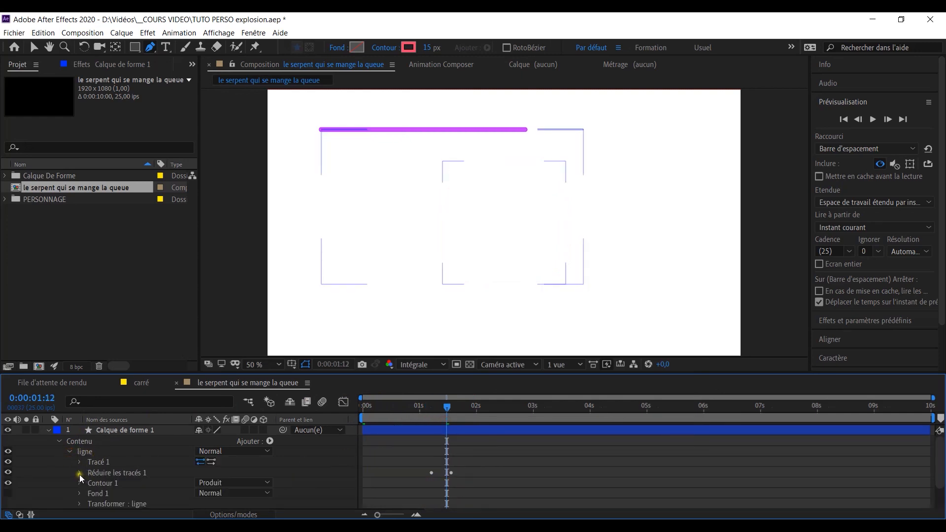
click(79, 473)
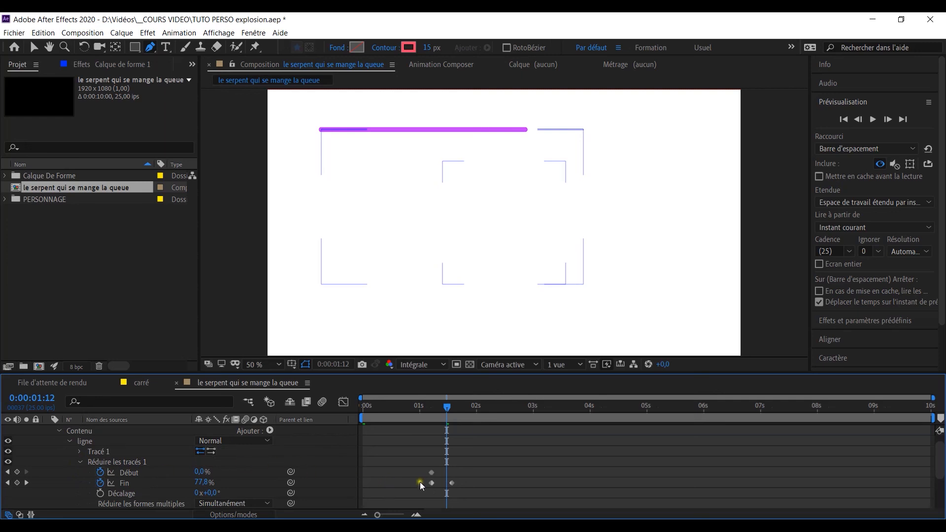
drag(432, 472, 447, 473)
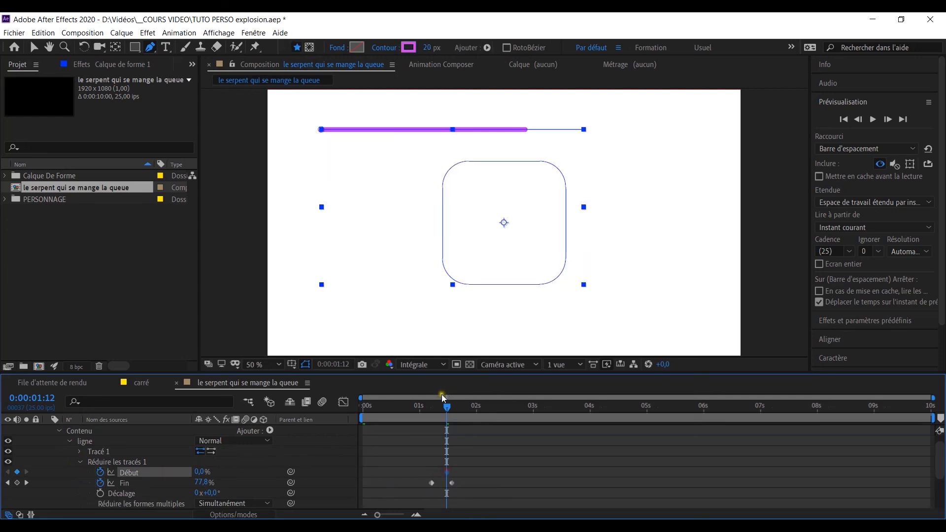
Add a Début keyframe of 100% at 0:00:01:17 for the line's Trim Paths
drag(446, 406, 456, 406)
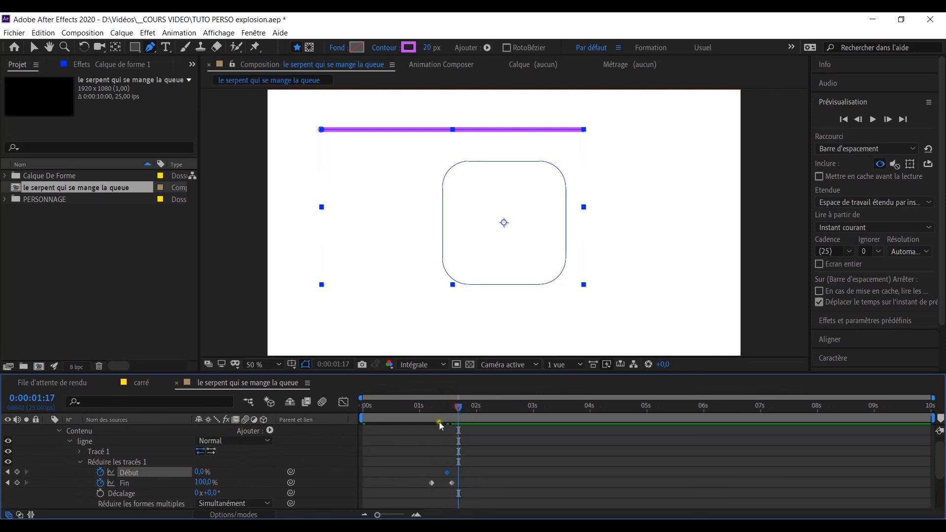
click(200, 472)
drag(181, 472, 264, 477)
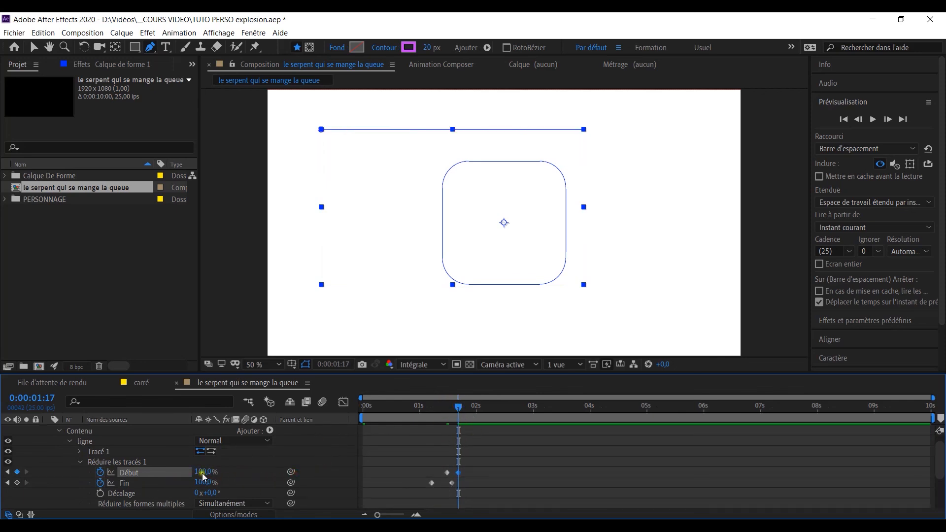
click(62, 451)
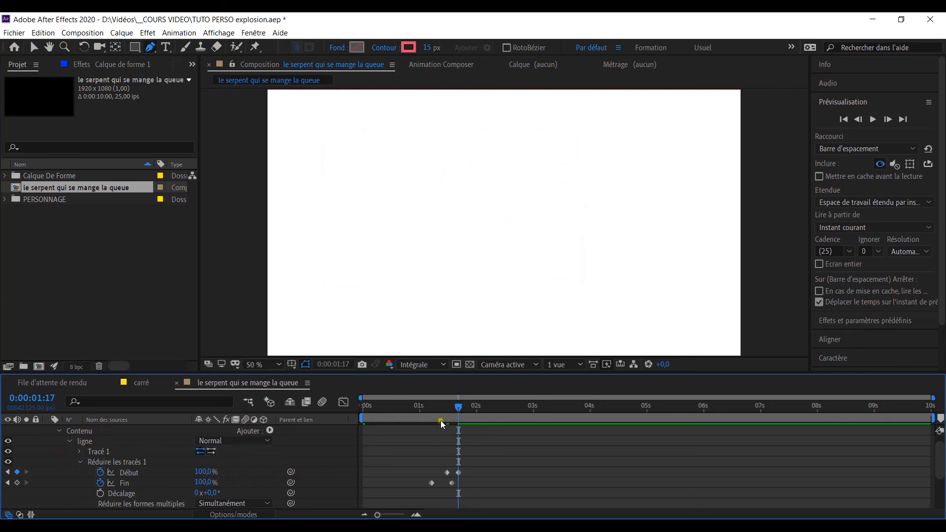
Shorten the work area to end just after the line's last keyframe and preview the animation from 0 s
mouse_move(457, 404)
mouse_down()
mouse_move(383, 404)
mouse_move(463, 433)
mouse_move(409, 433)
mouse_up()
drag(933, 418, 468, 435)
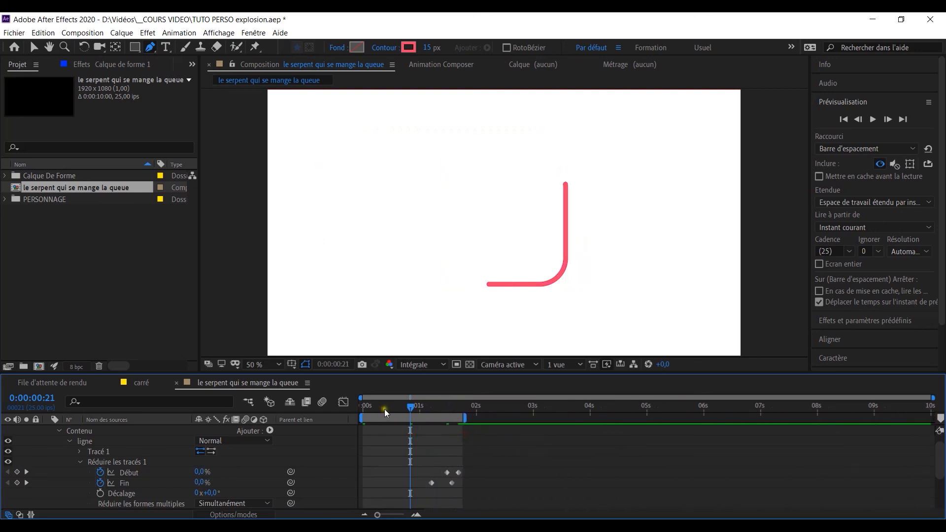
drag(385, 409, 350, 409)
key(space)
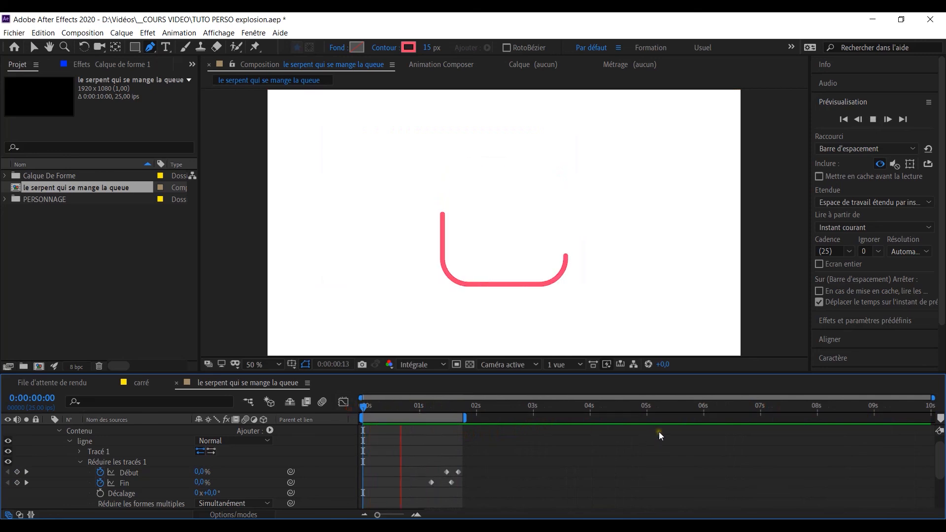